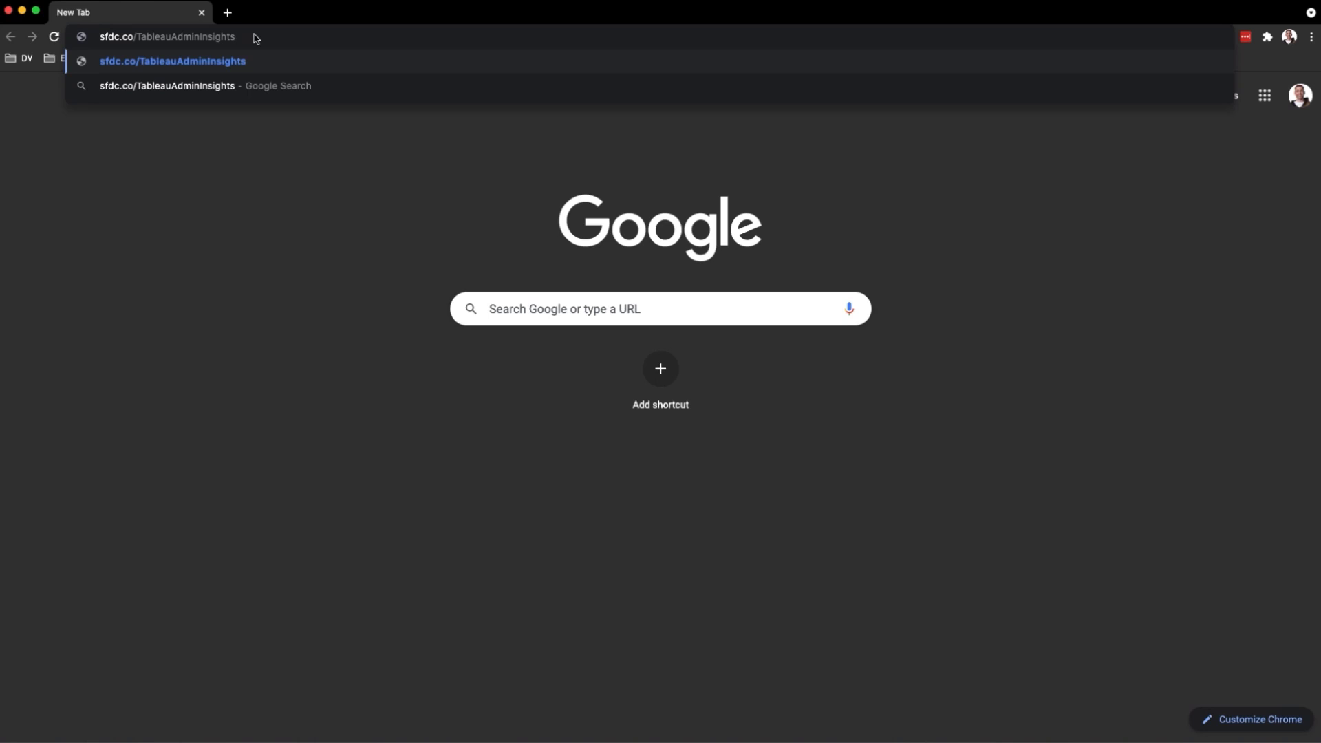
- Download the SF Admin Insights Access View - Demo viz from Tableau Public as a current-version Tableau workbook
key(Return)
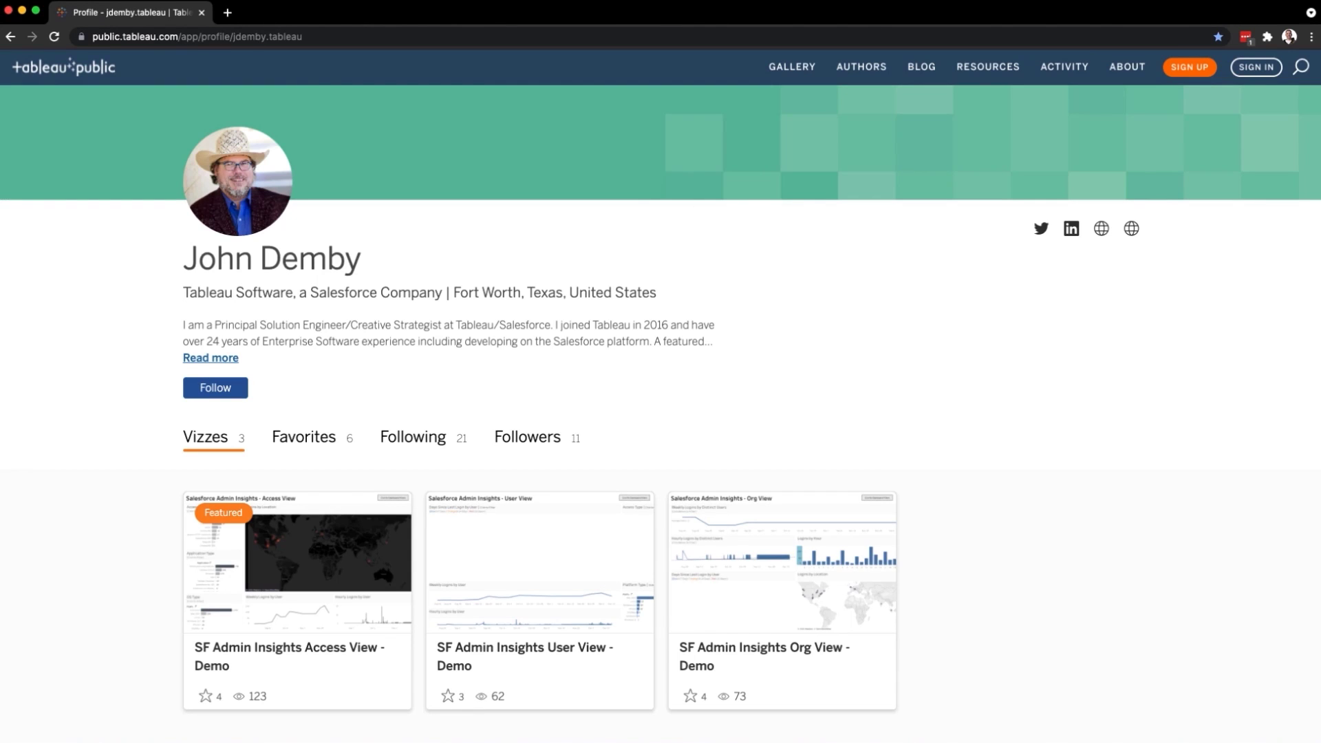
scroll(374, 498, down, 5)
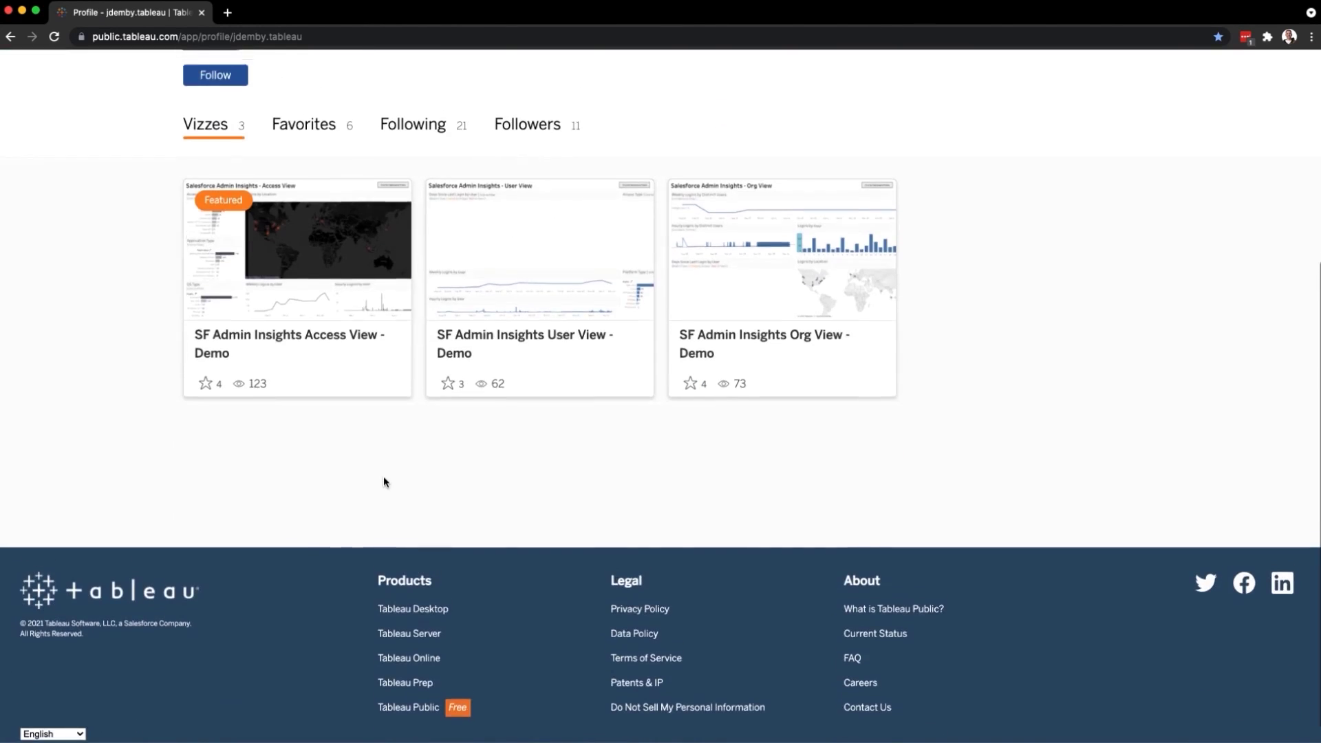
scroll(383, 481, up, 1)
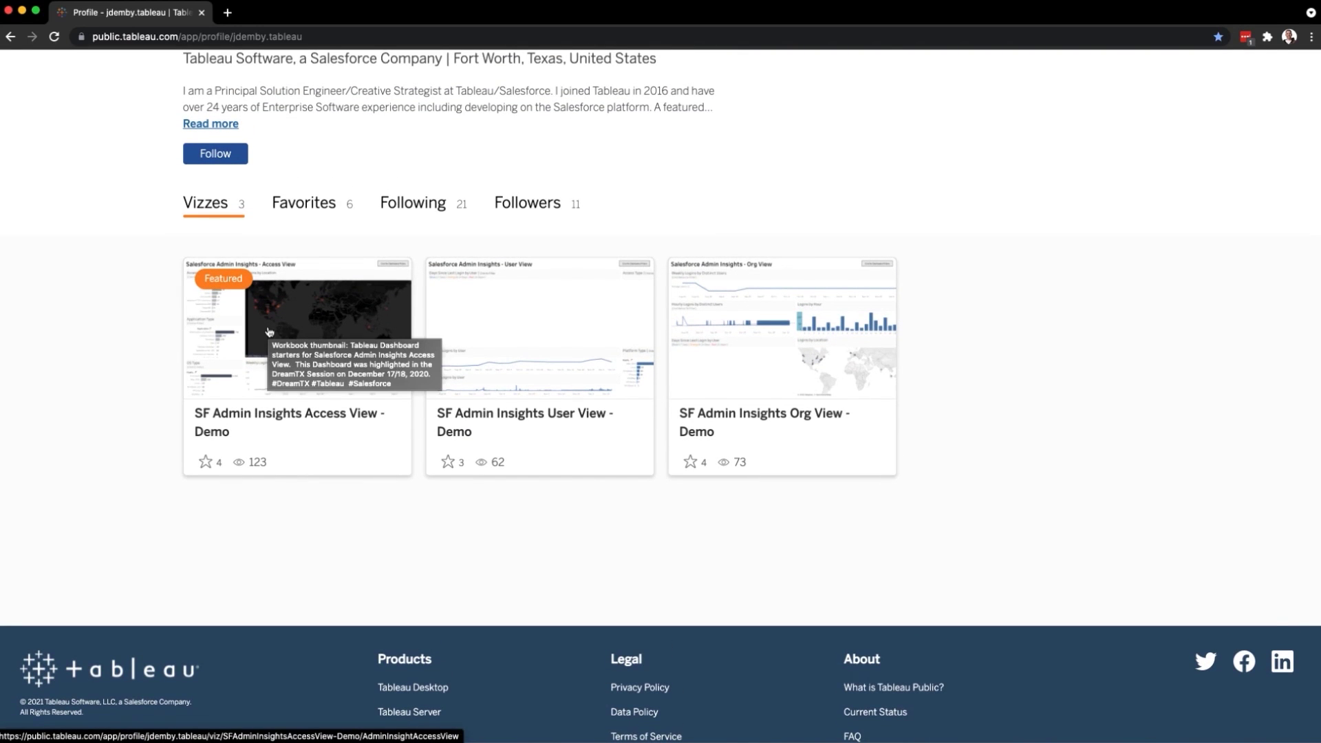
click(268, 331)
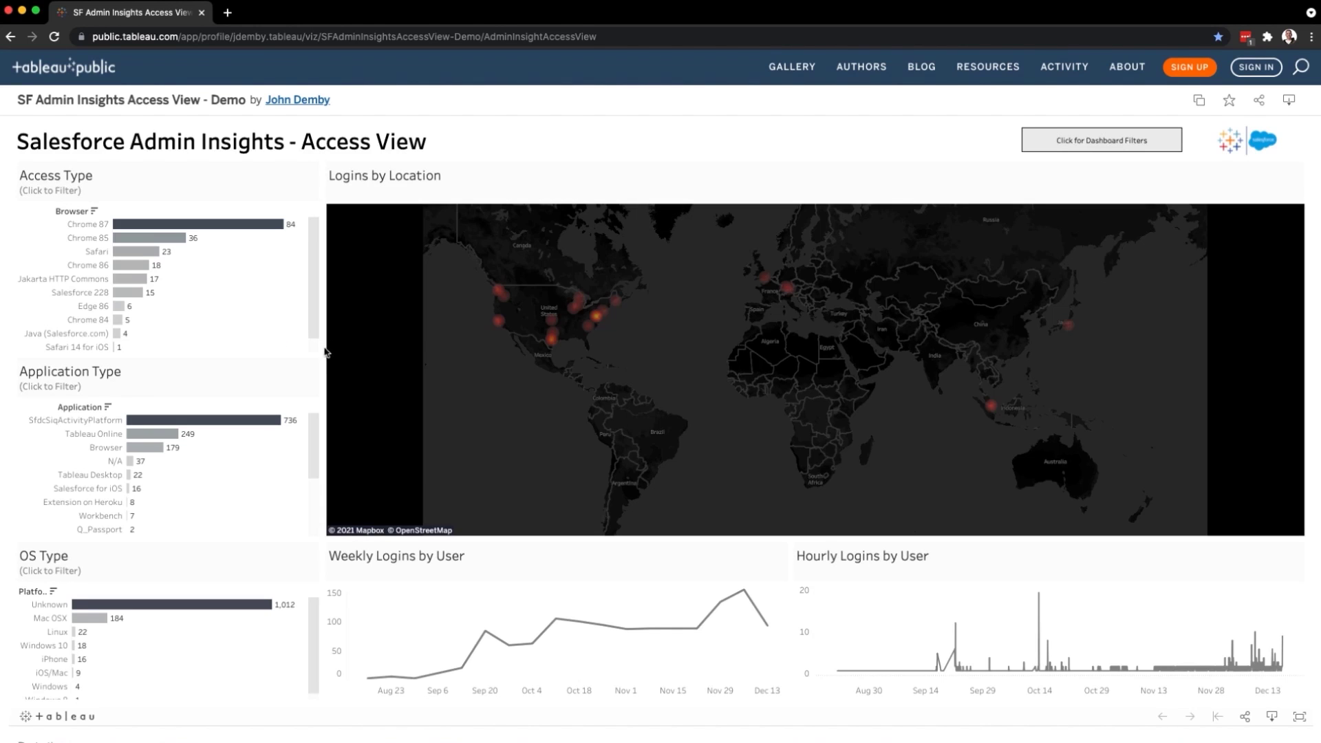
click(1292, 102)
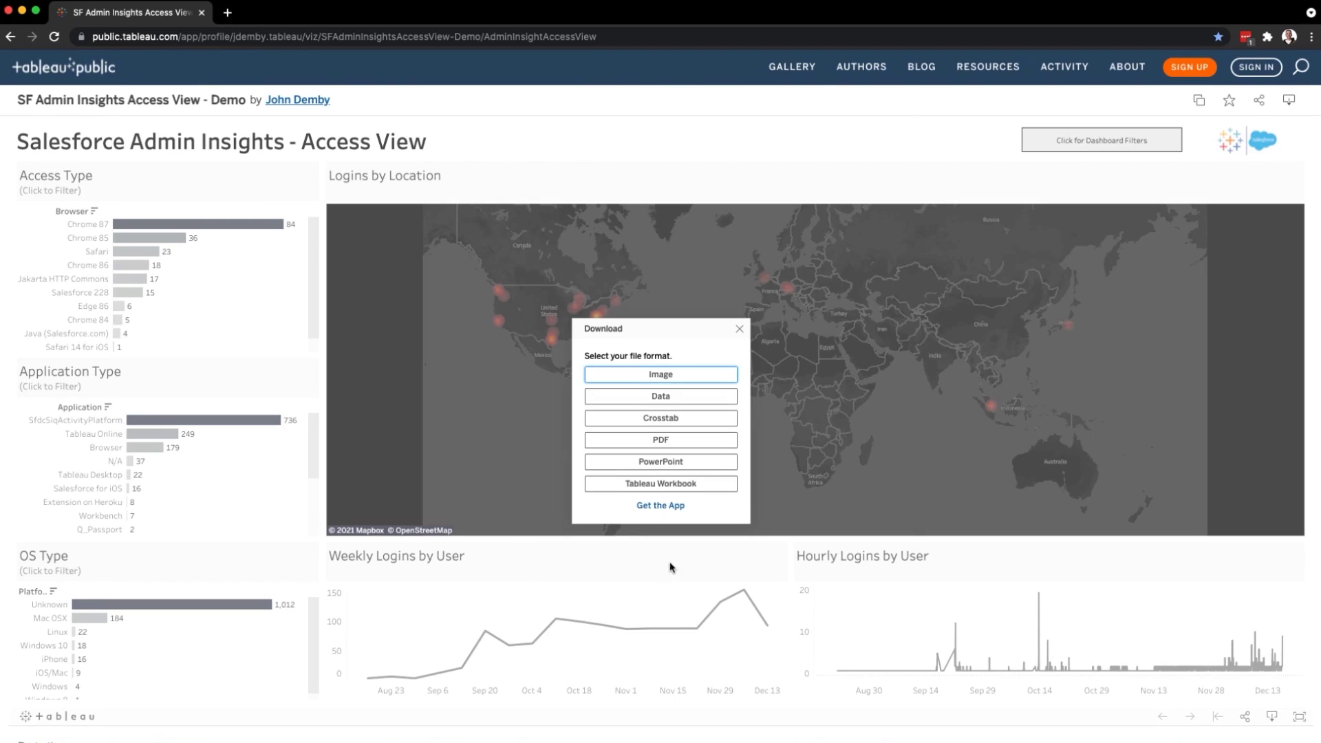
click(691, 485)
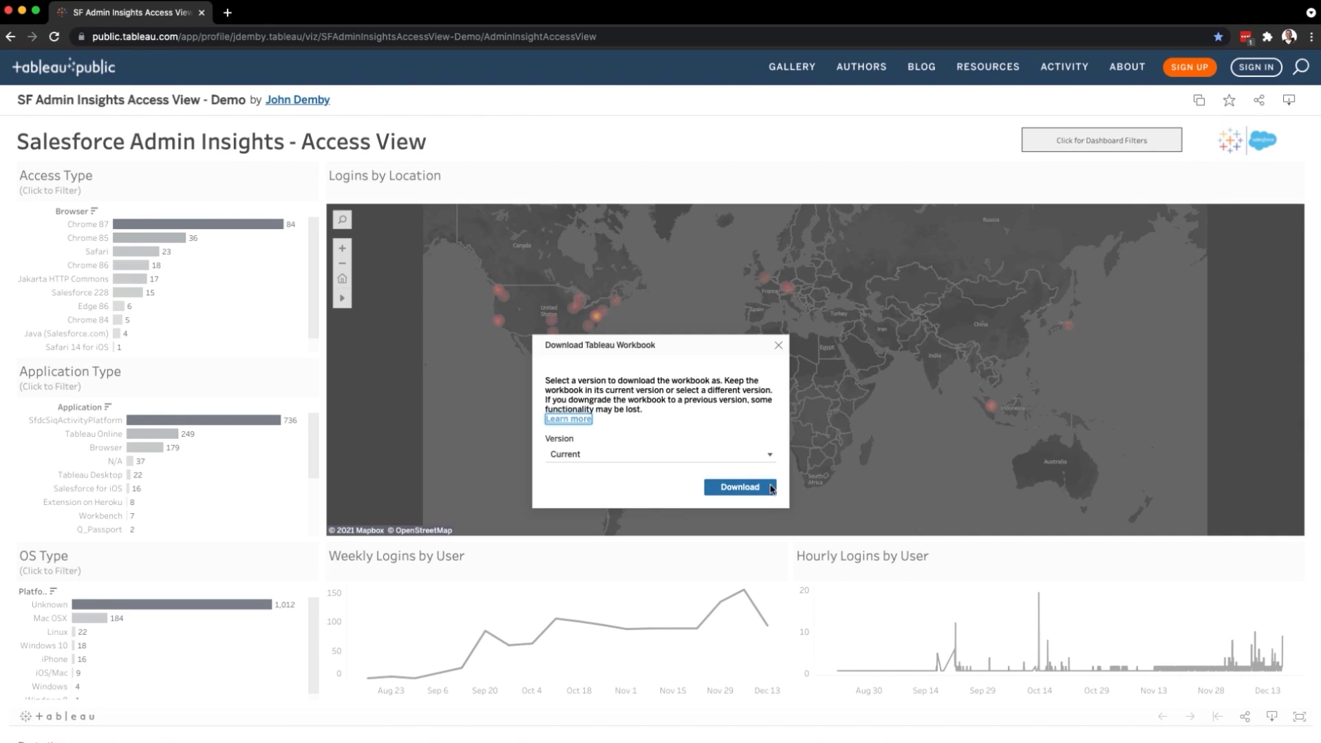
click(772, 488)
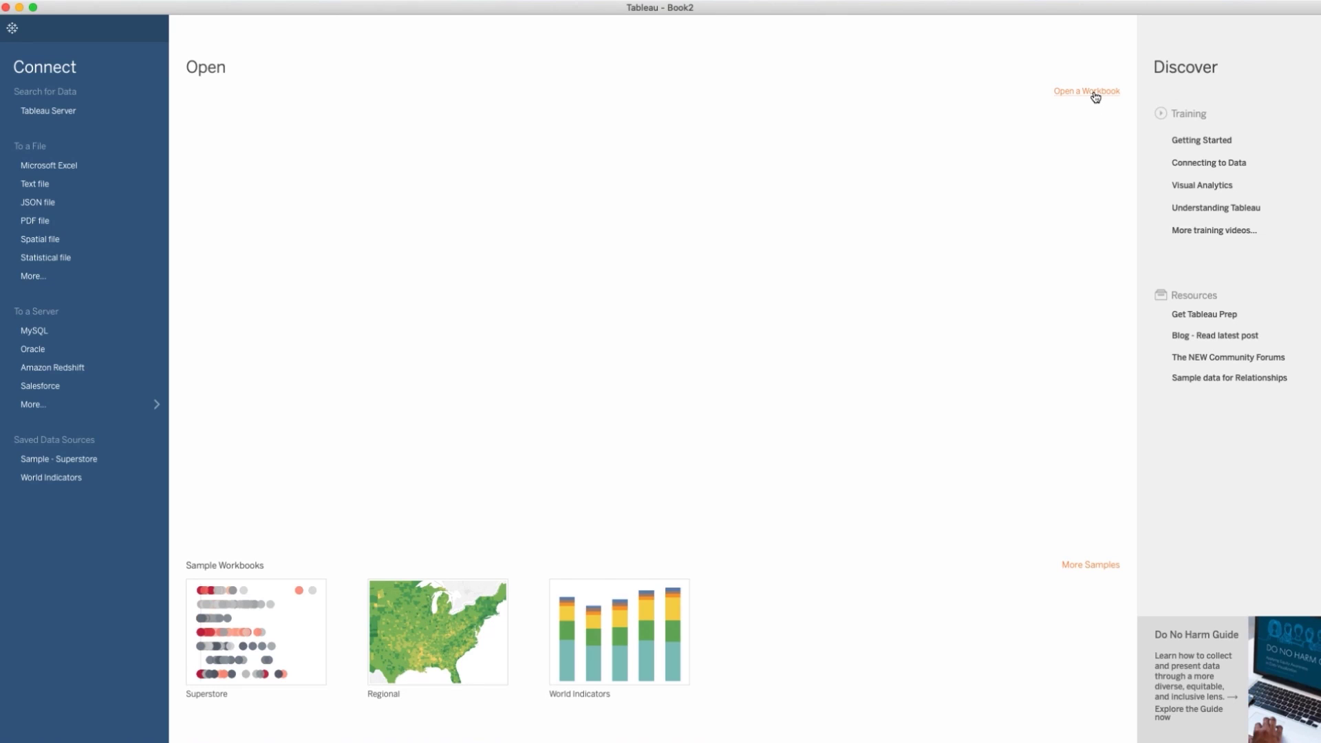
- Open SF Admin Insights Access View - Demo.twbx from the Tableau Desktop start page
click(1096, 95)
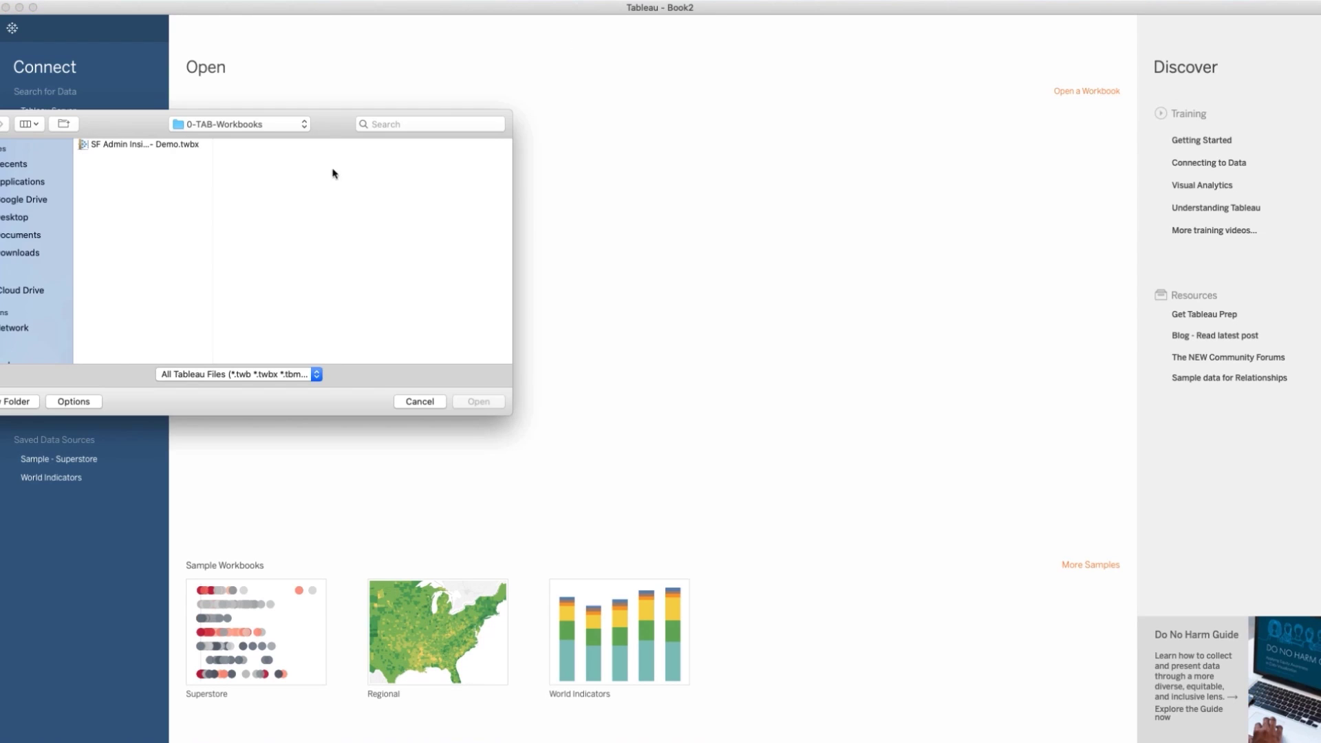
click(328, 203)
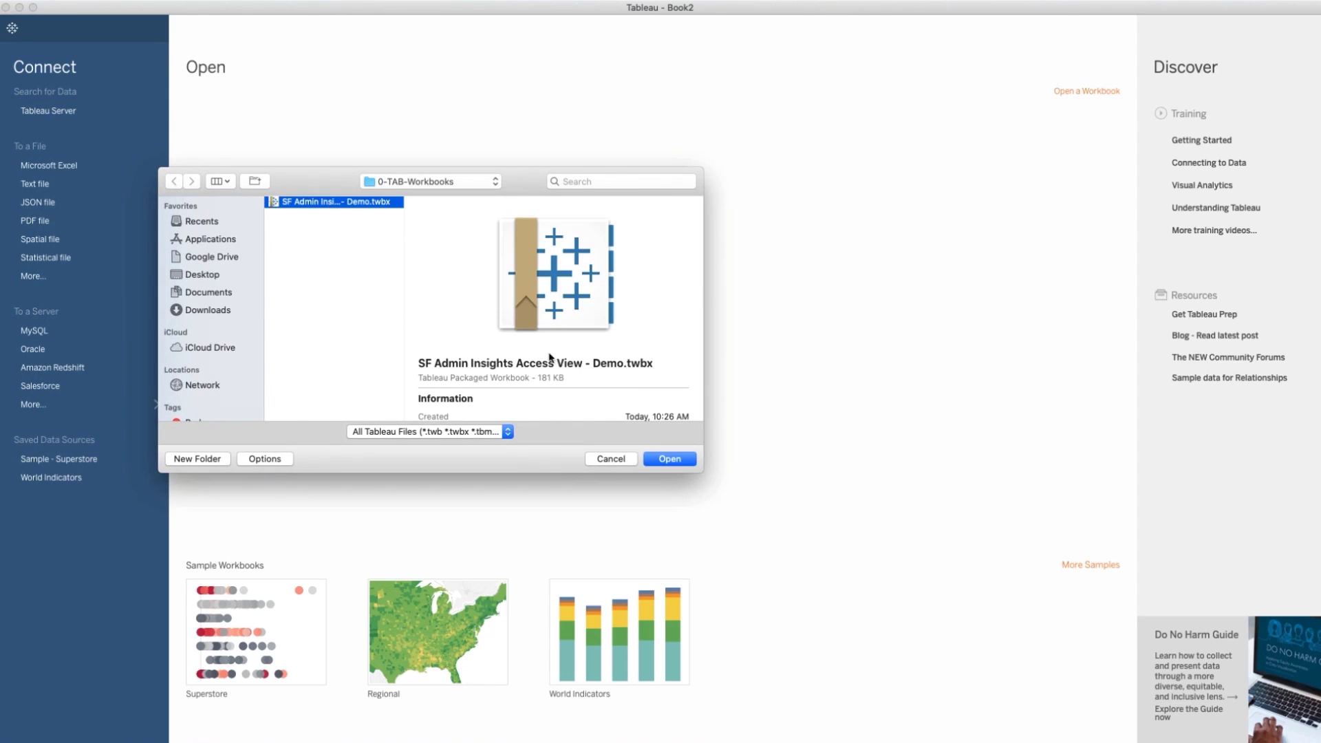
click(661, 457)
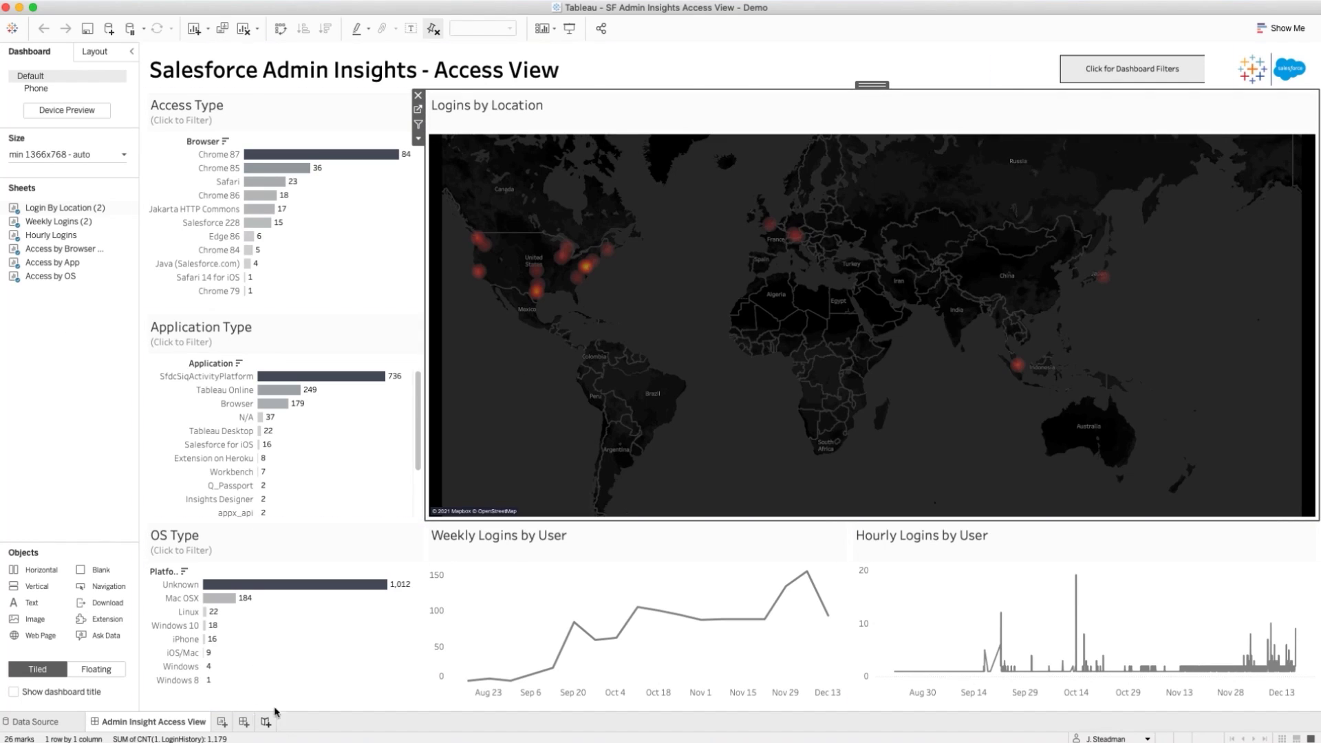
- From the Data Source tab, log in to Salesforce with saved credentials and allow Tableau Desktop access
click(61, 728)
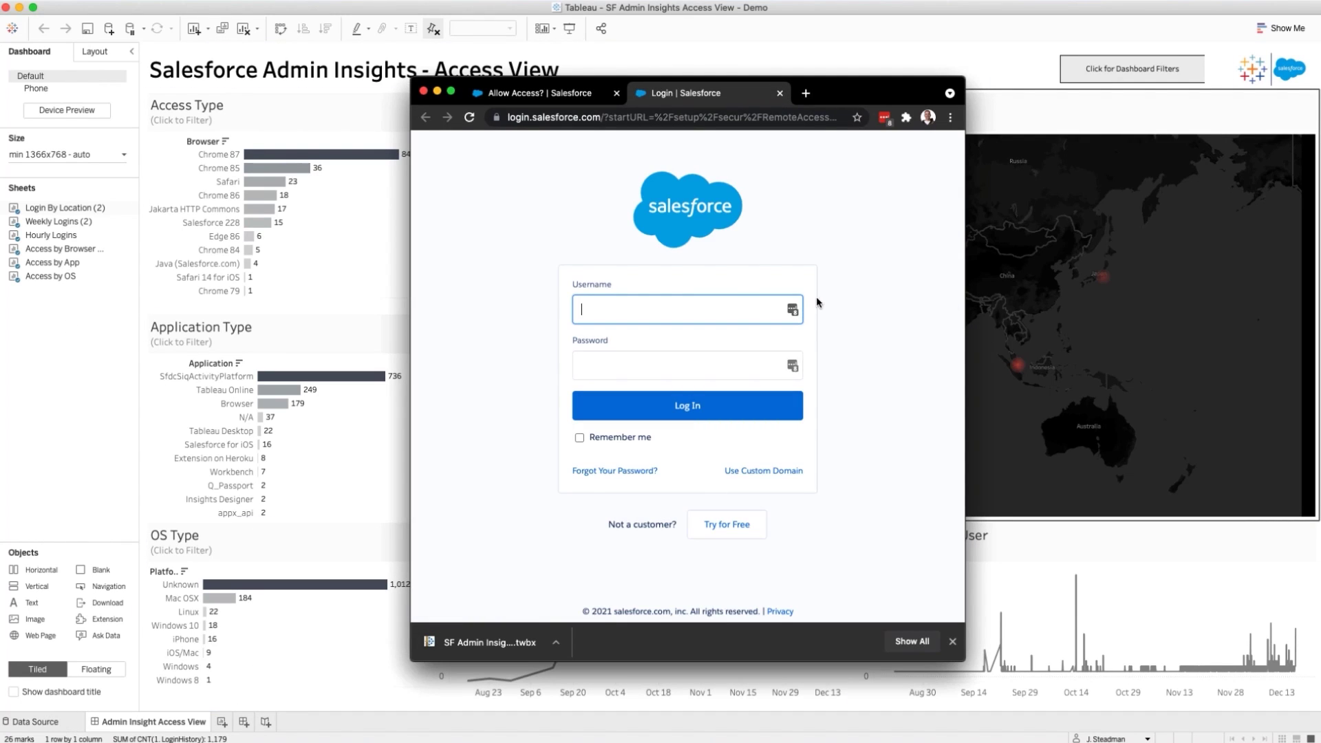
click(793, 310)
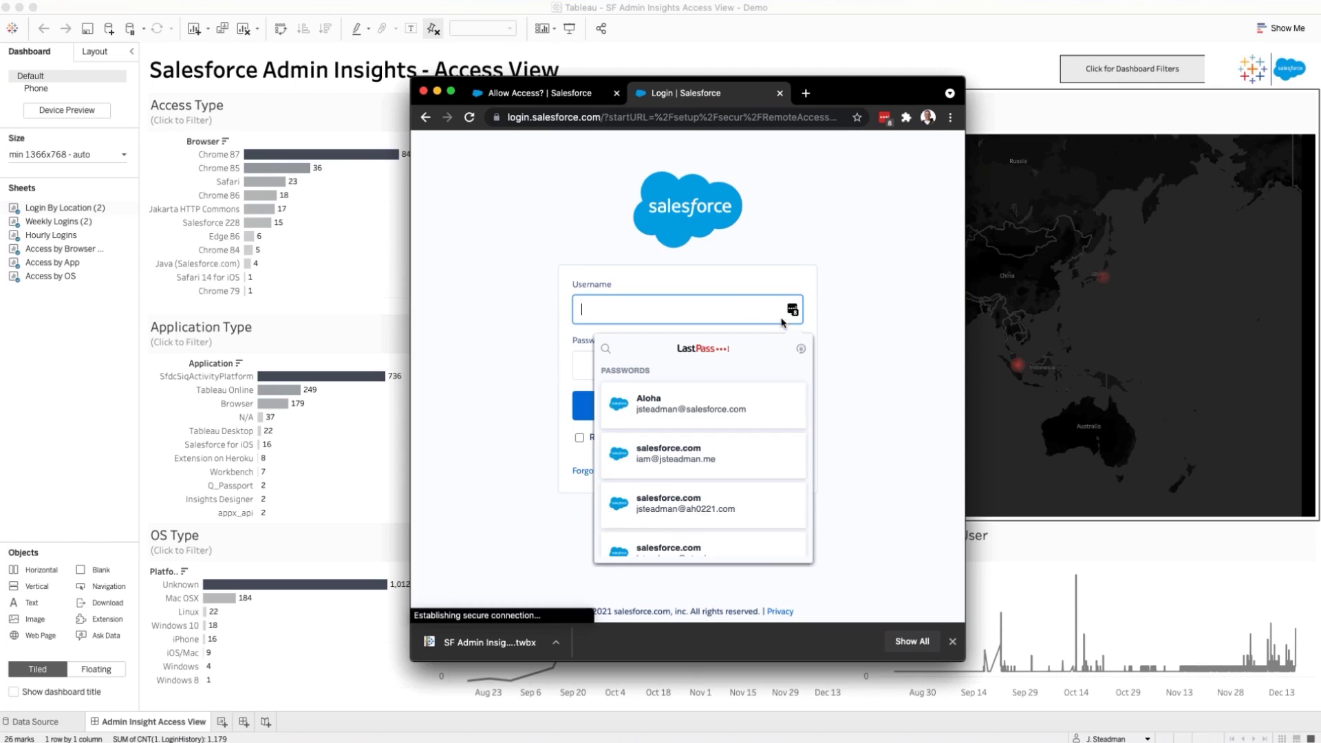
click(722, 521)
click(749, 418)
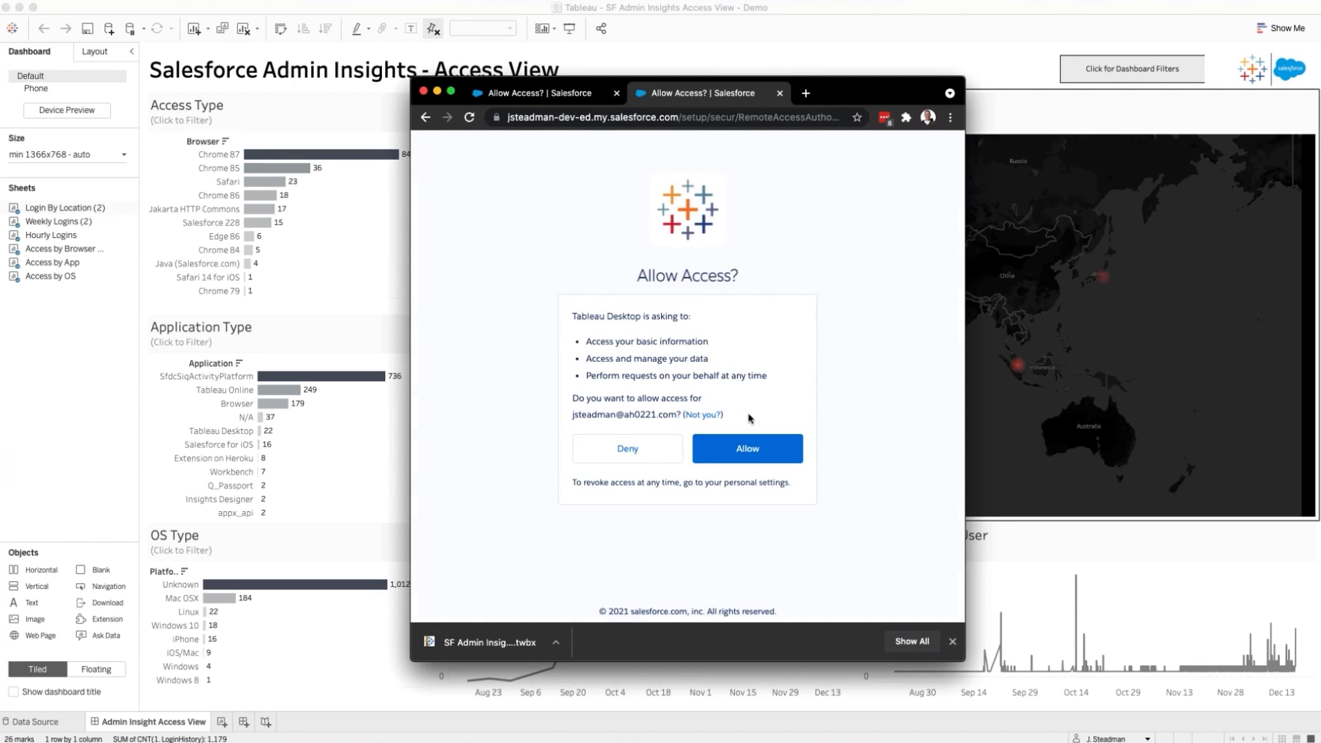
click(768, 457)
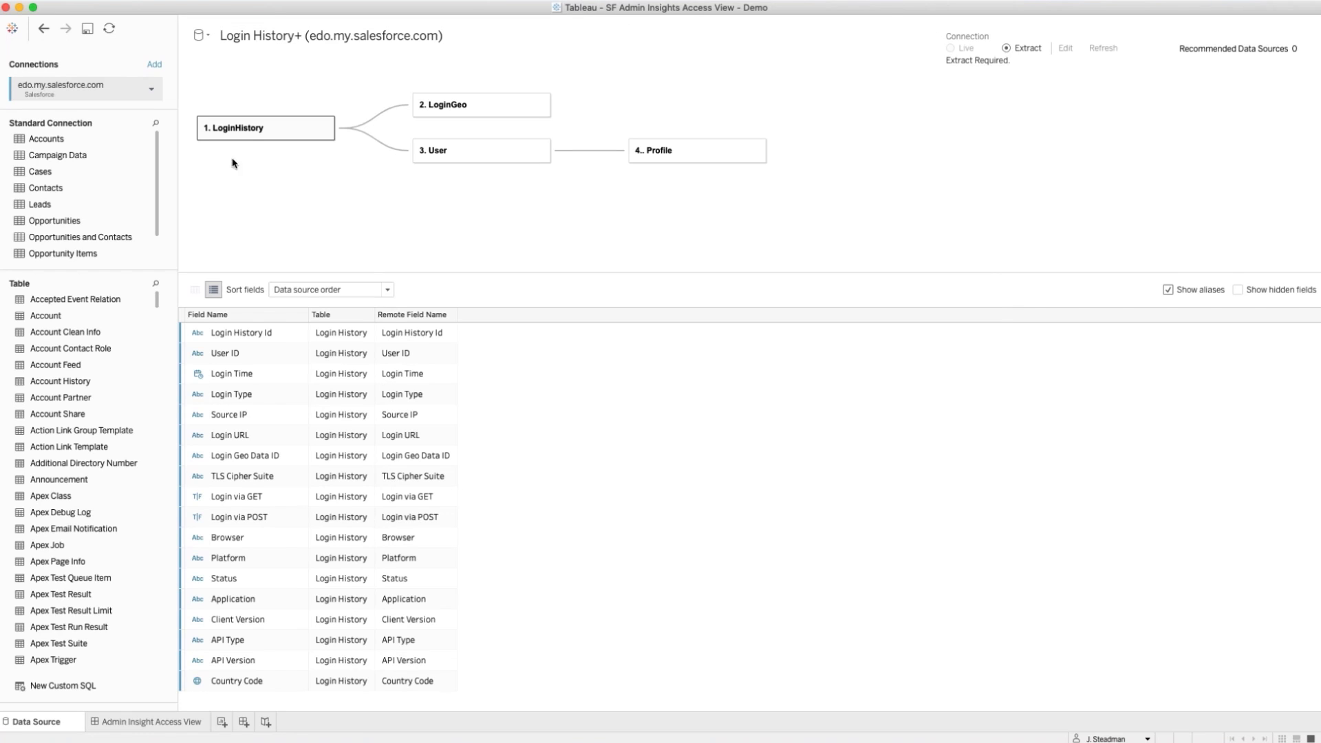
- Return to the Admin Insight Access View sheet to view it refreshed with the org's login data
click(128, 722)
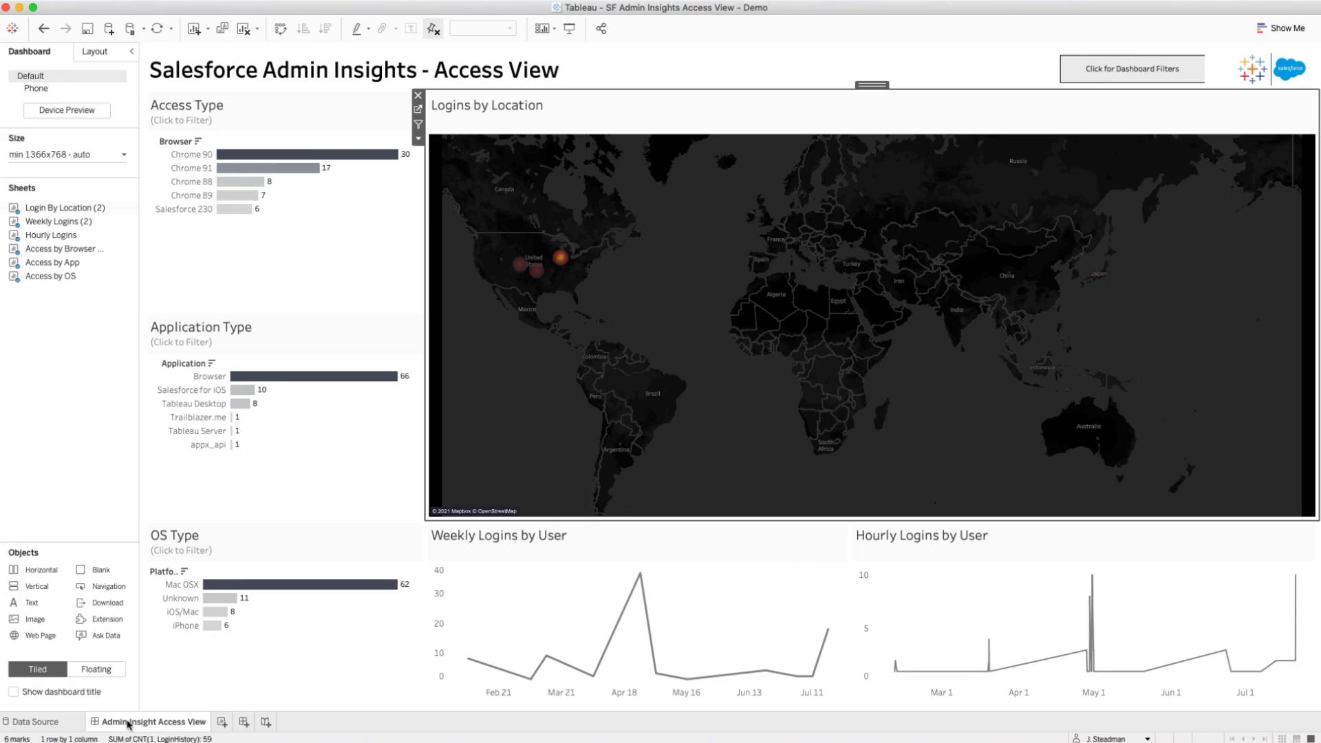
mouse_move(128, 724)
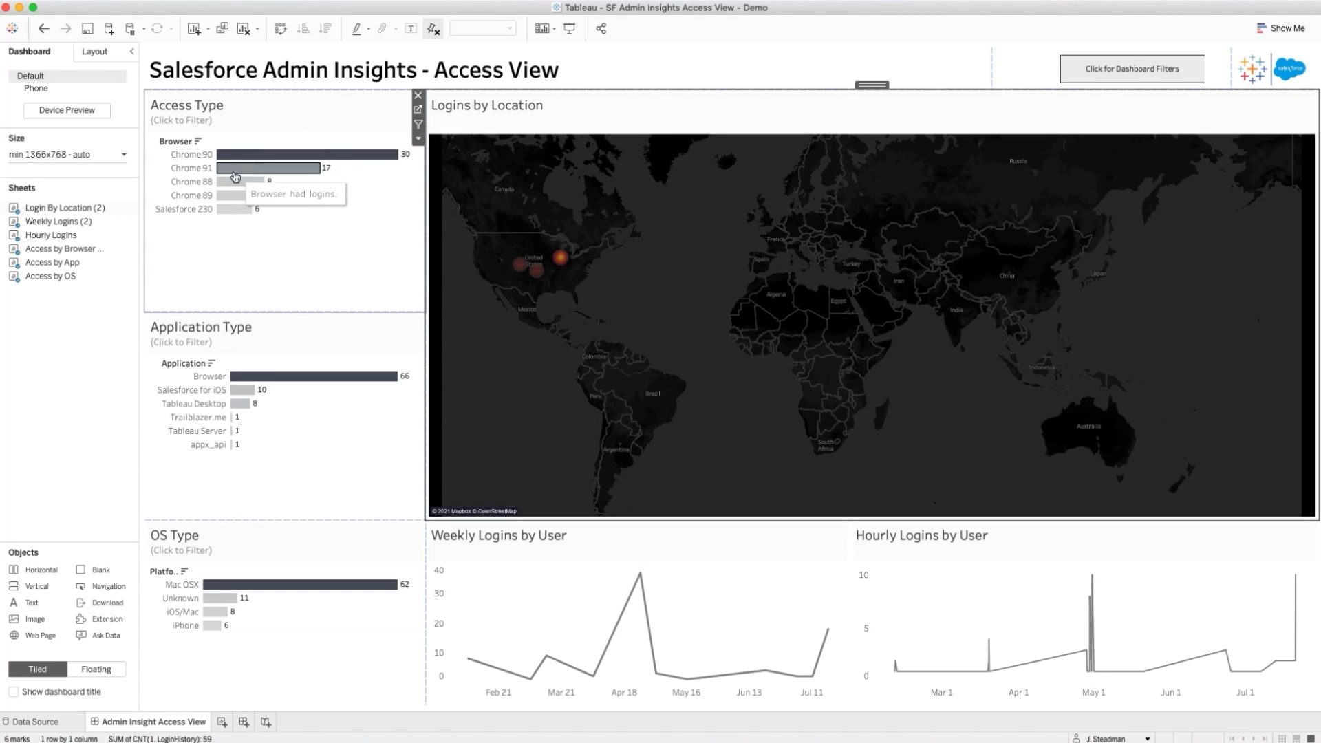
mouse_move(235, 218)
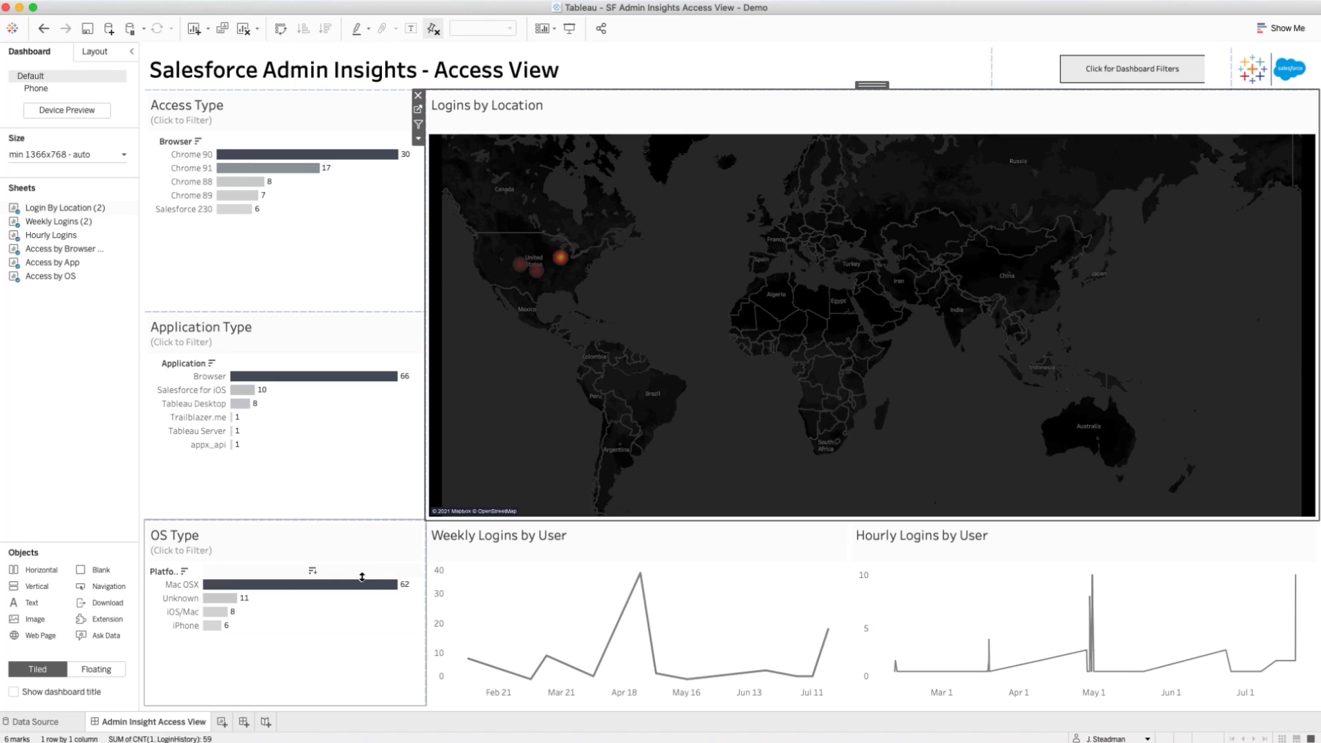
- Publish the workbook to the Admin Insights project on Tableau Online, embedding credentials for all data sources
click(603, 29)
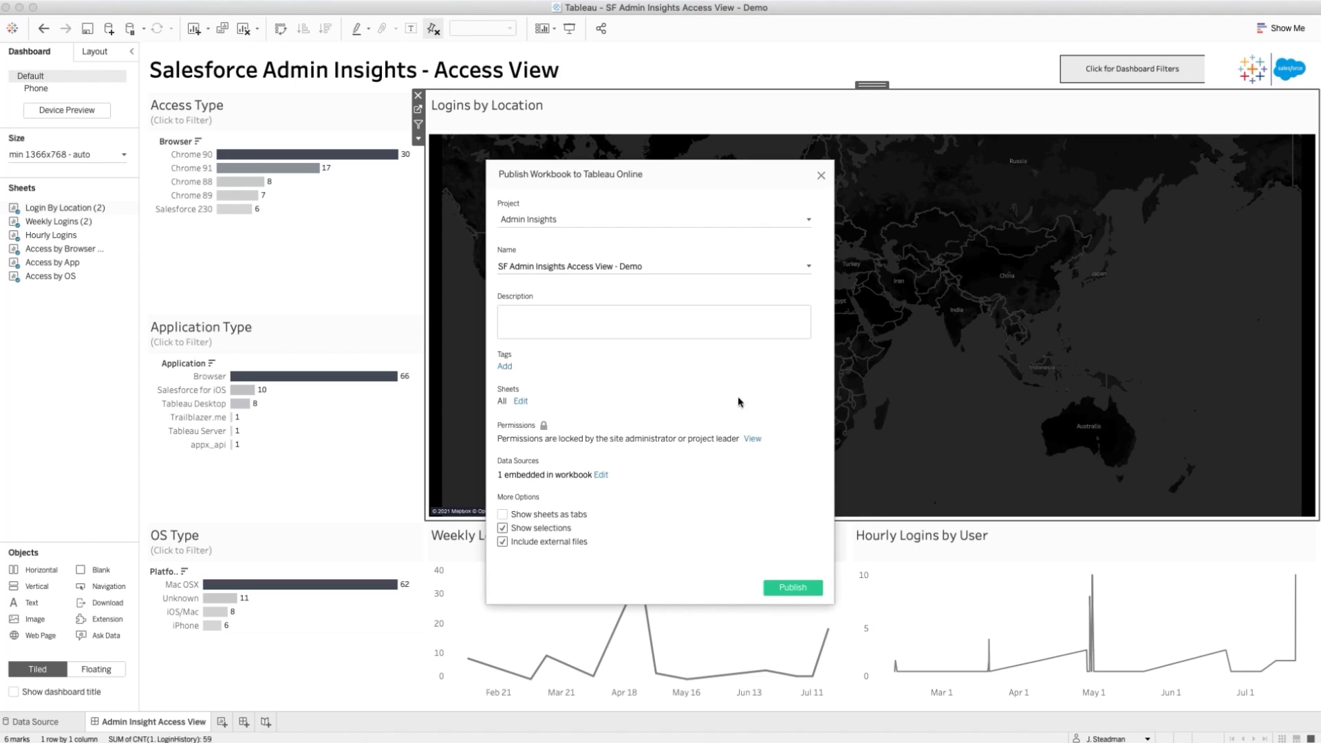
click(773, 588)
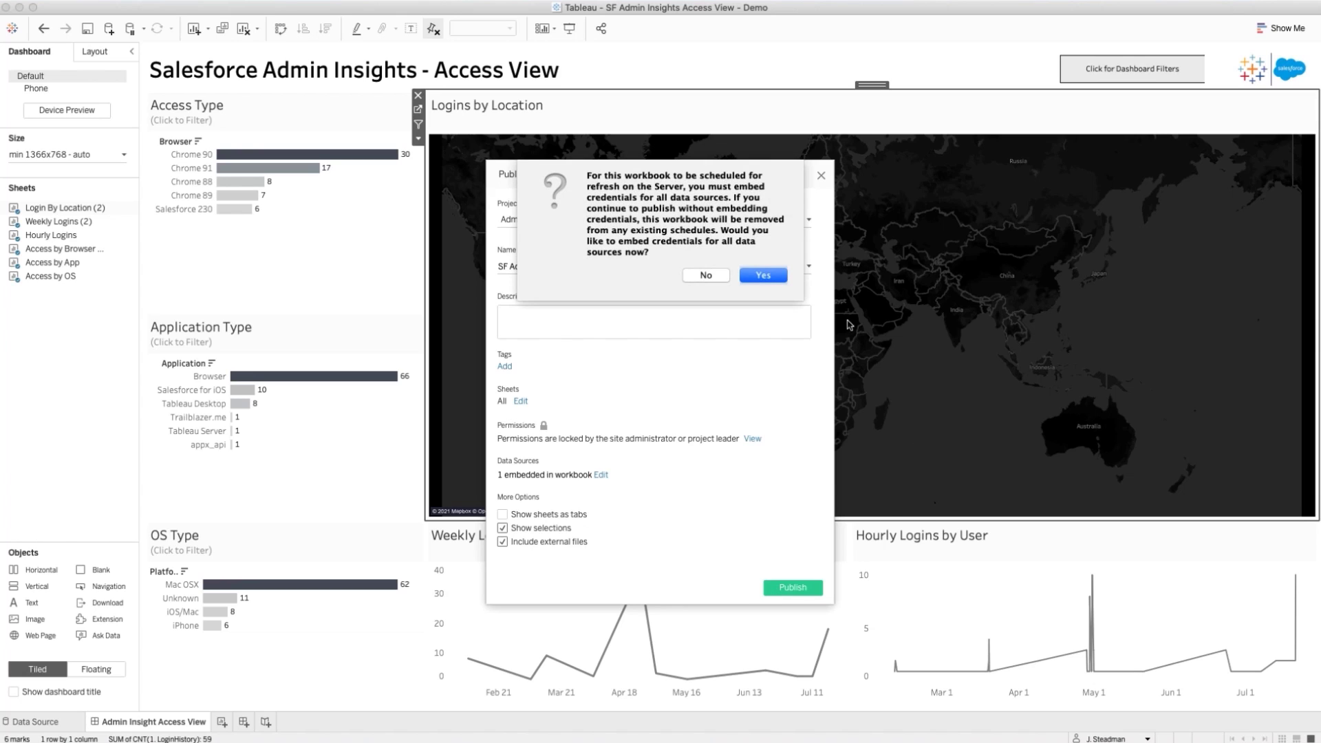
click(764, 275)
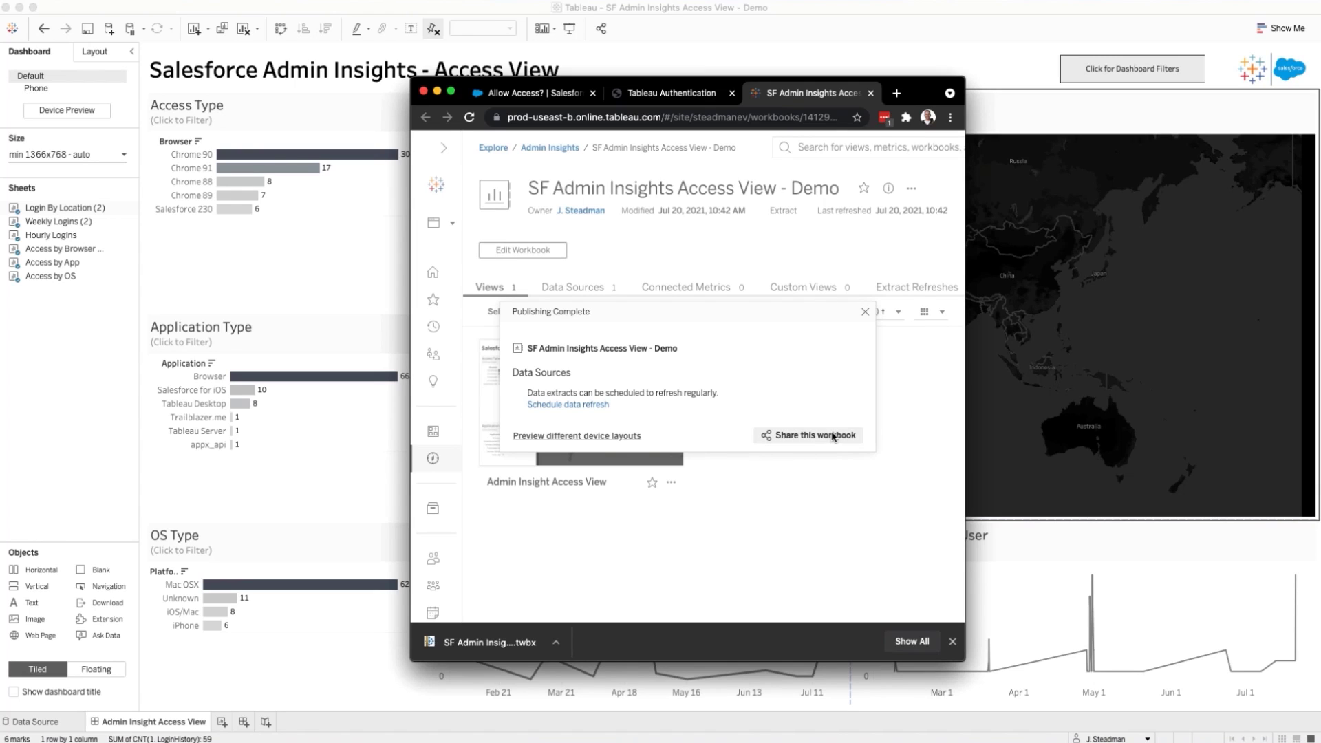
- Set up a data refresh repeating hourly from 06:00 to 17:00
click(589, 404)
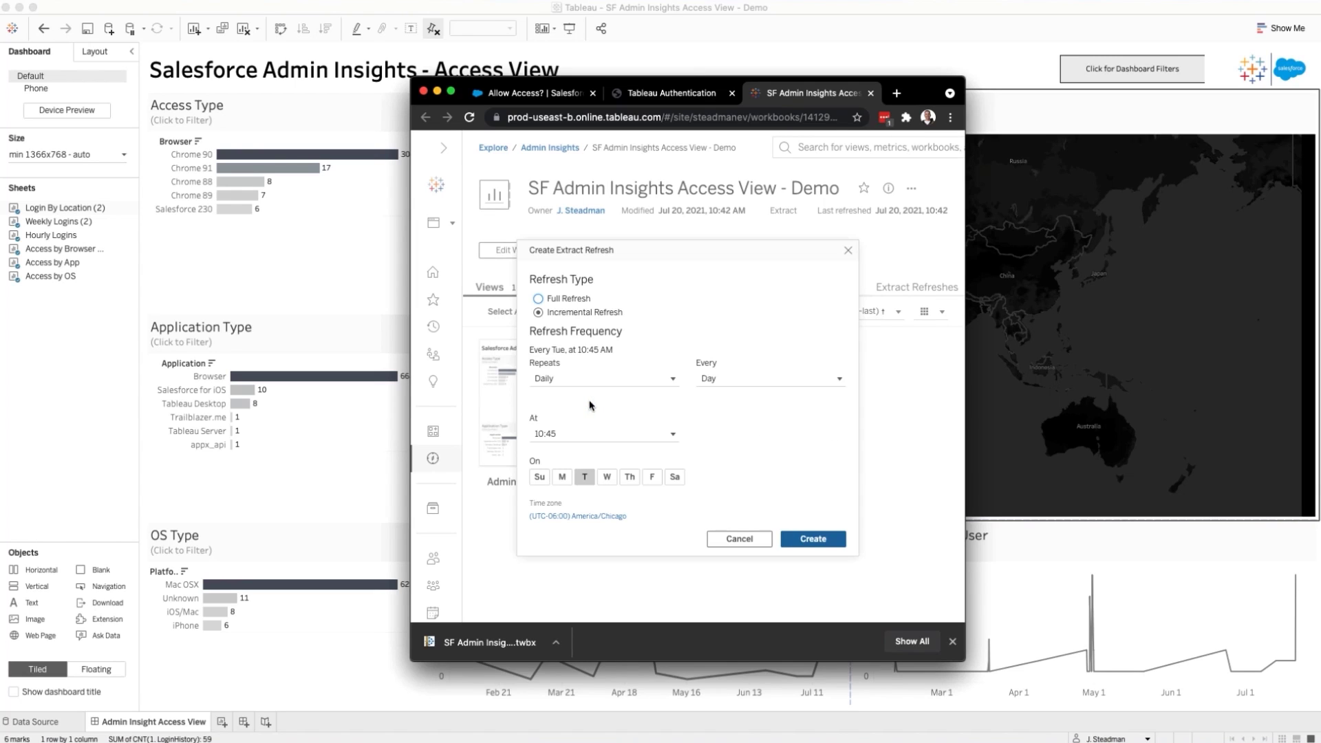
click(673, 382)
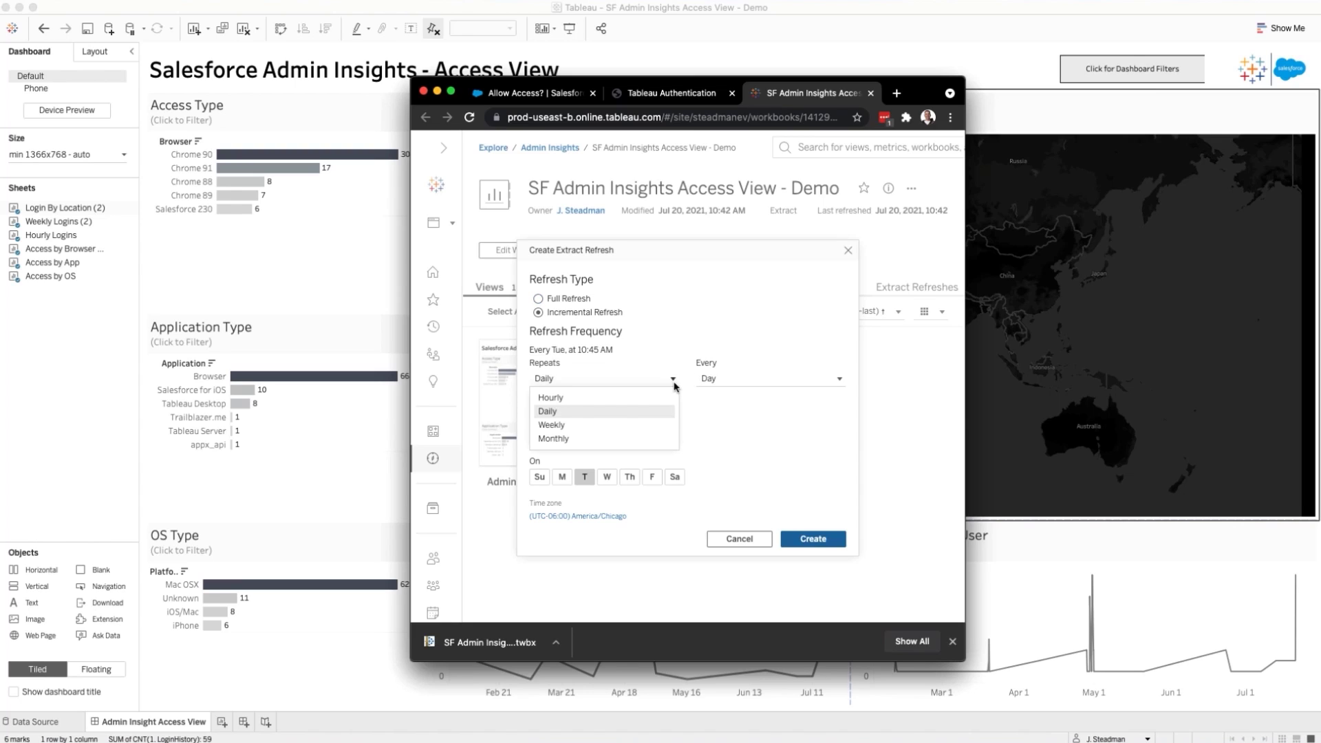
click(602, 399)
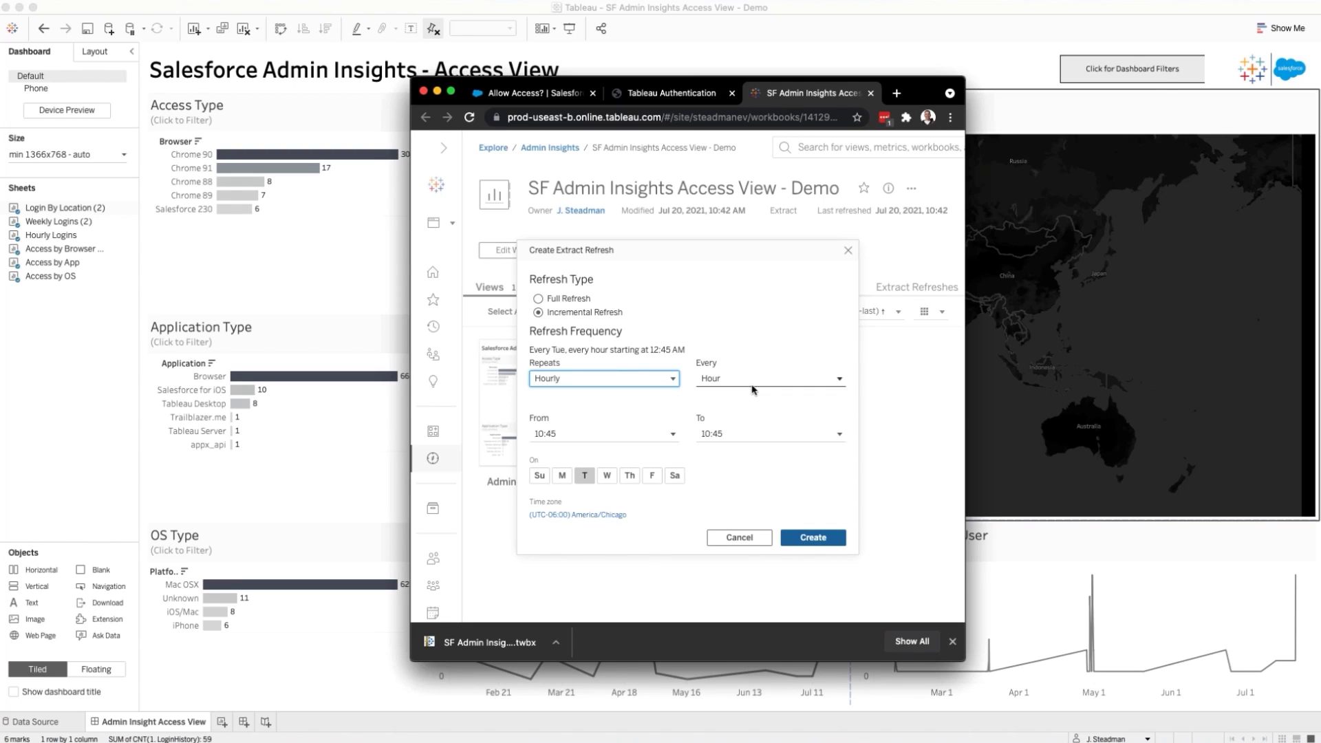
click(605, 445)
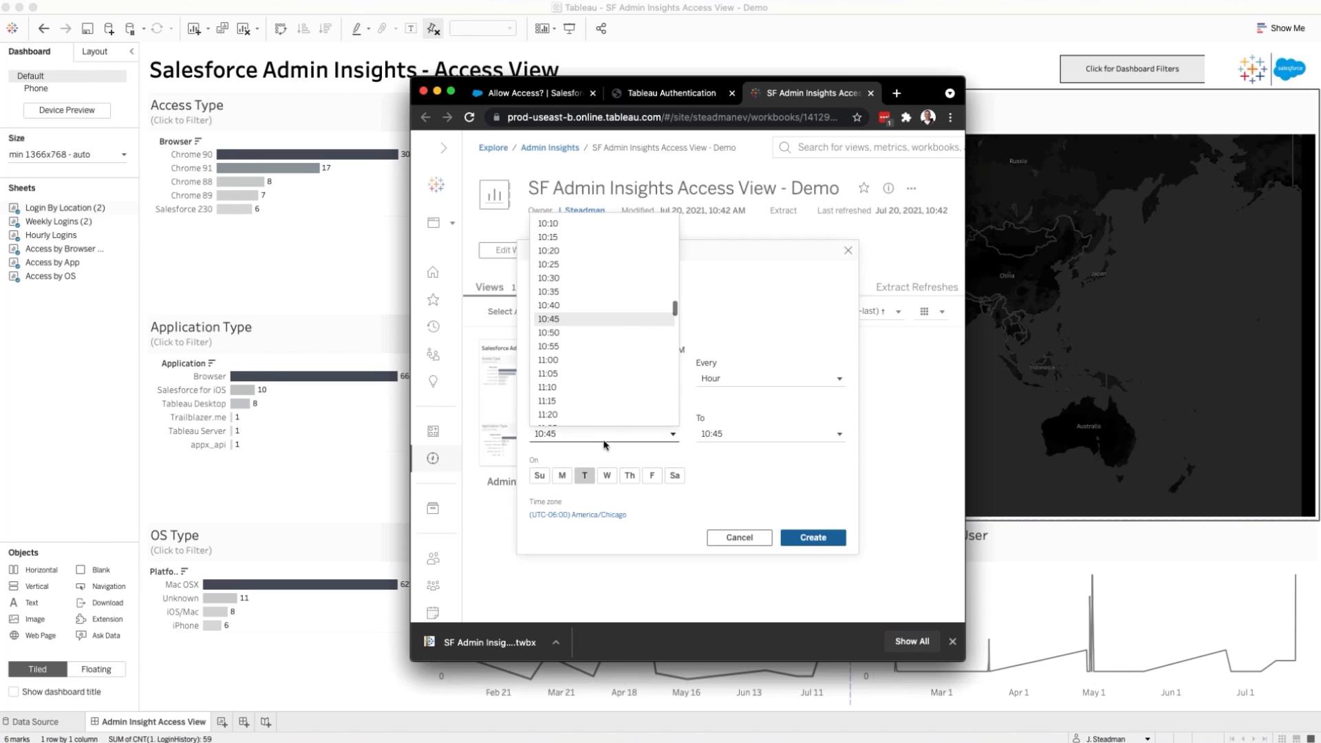
scroll(605, 274, up, 10)
scroll(605, 268, up, 5)
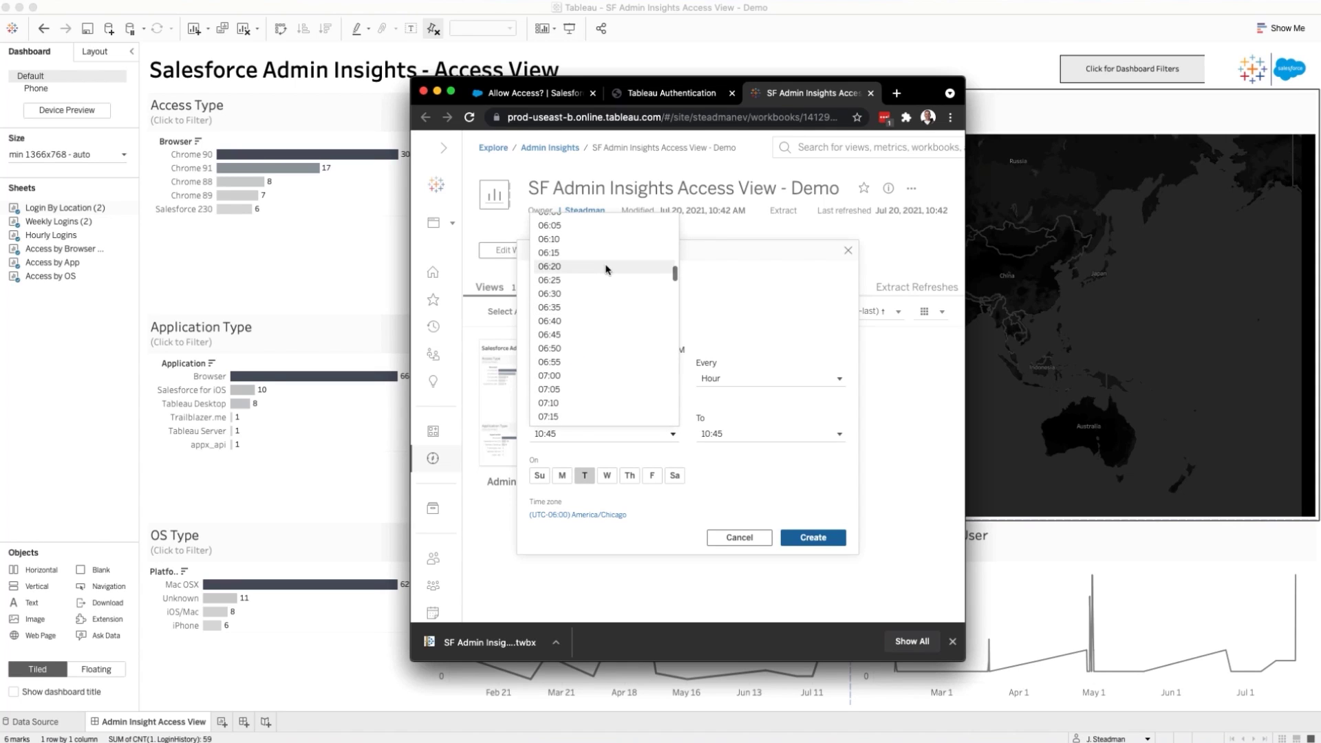
scroll(606, 230, up, 2)
click(608, 228)
click(803, 435)
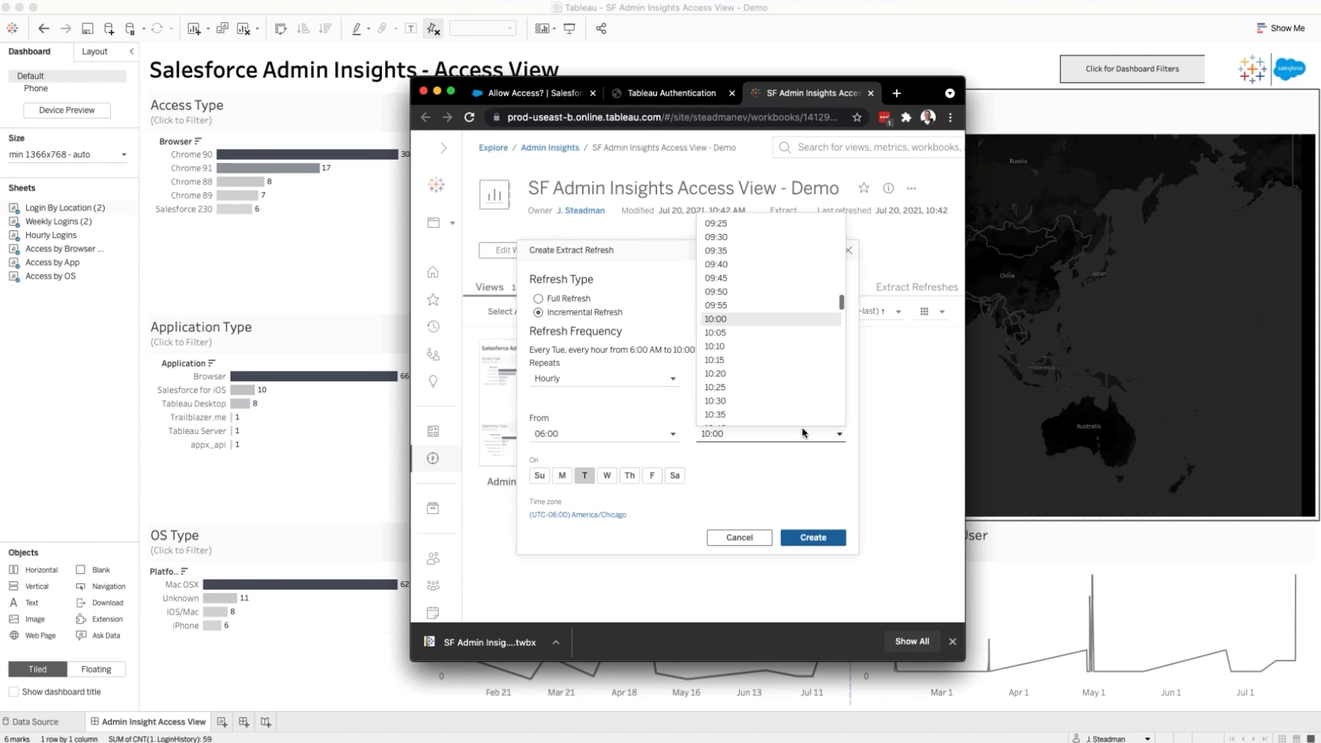
scroll(807, 386, down, 10)
scroll(798, 372, down, 5)
scroll(794, 406, down, 6)
scroll(793, 406, down, 6)
scroll(794, 406, down, 4)
click(794, 369)
- Run the refresh Monday through Friday and create the schedule
click(562, 475)
click(606, 477)
click(629, 475)
click(652, 476)
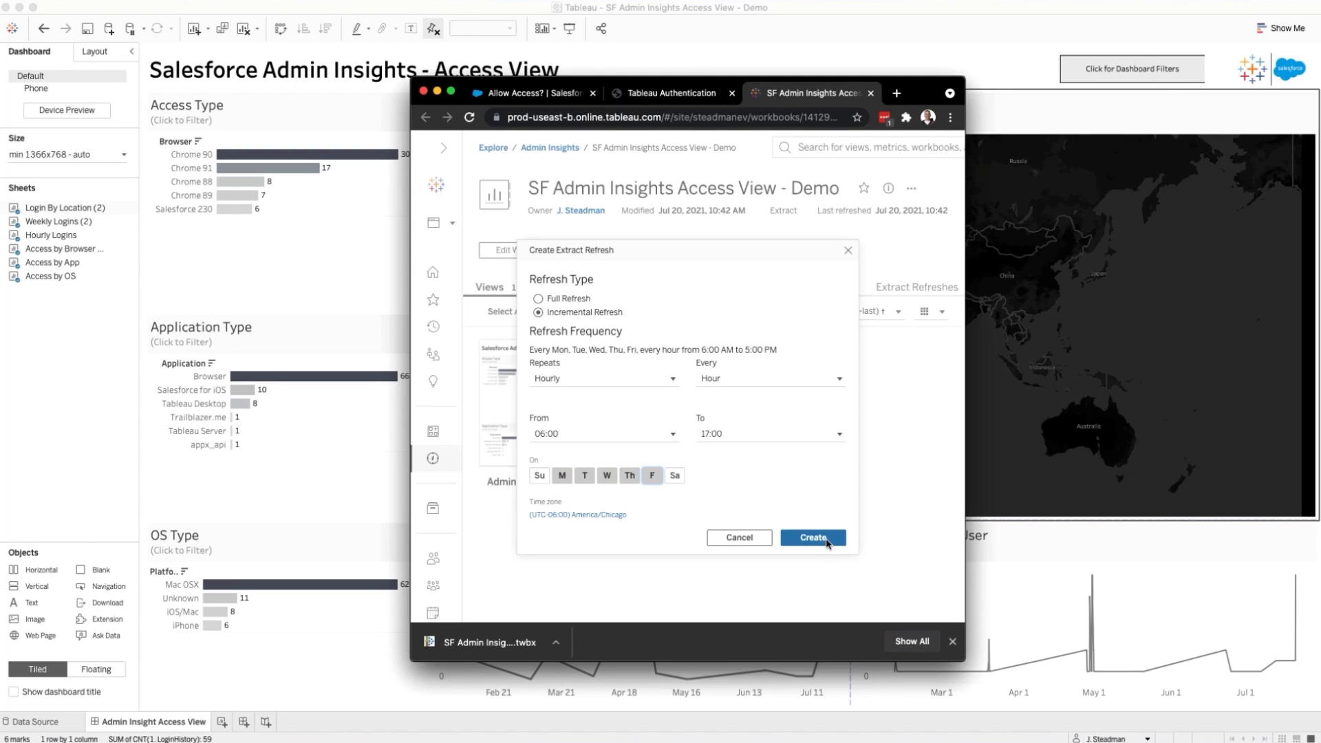
click(814, 537)
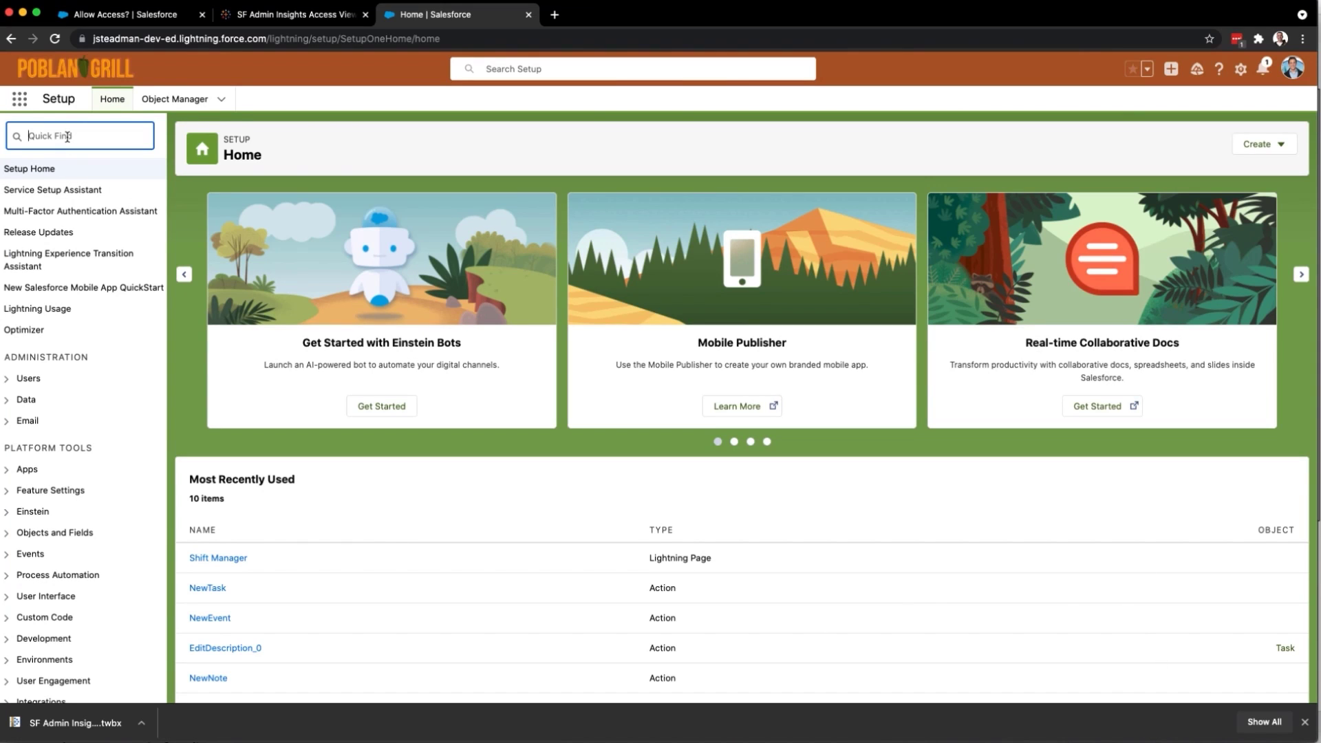
- Find 'appe' in Setup Quick Find and open the AppExchange Marketplace
text(aooe)
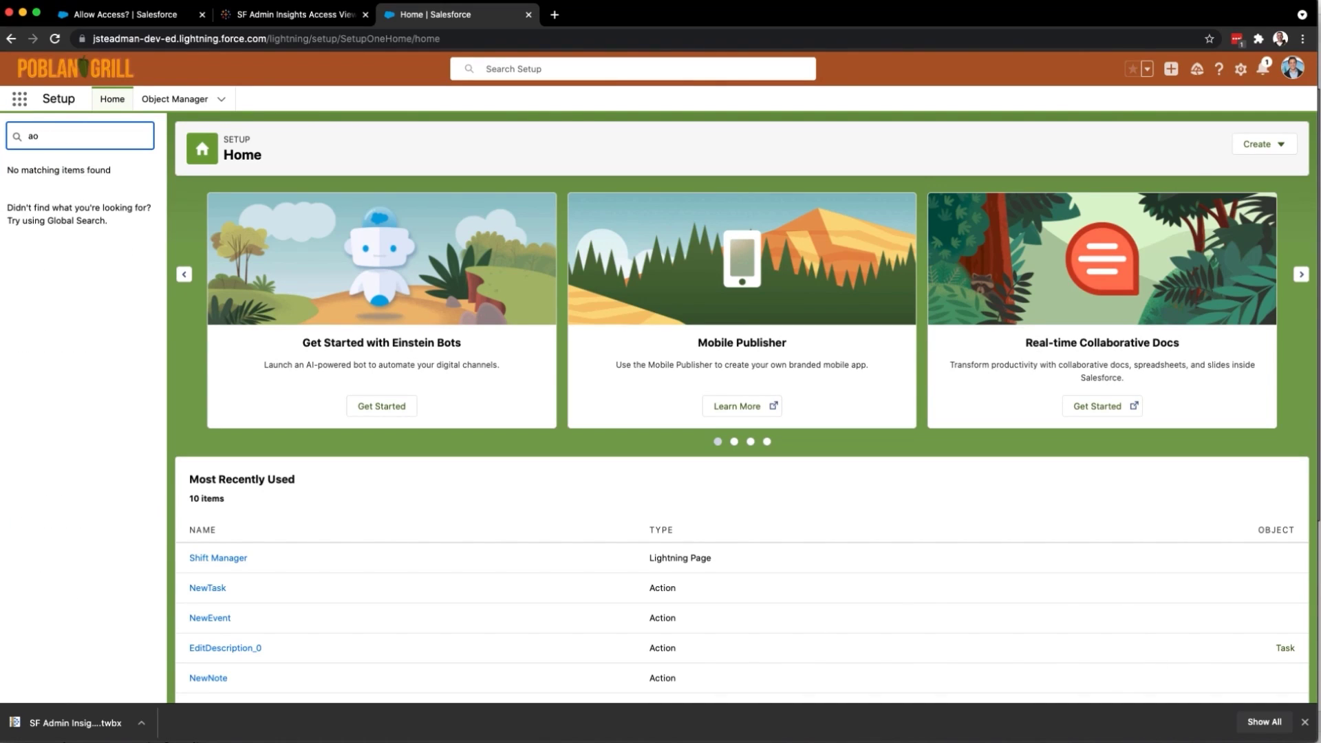
key(BackSpace)
key(BackSpace)
text(appe)
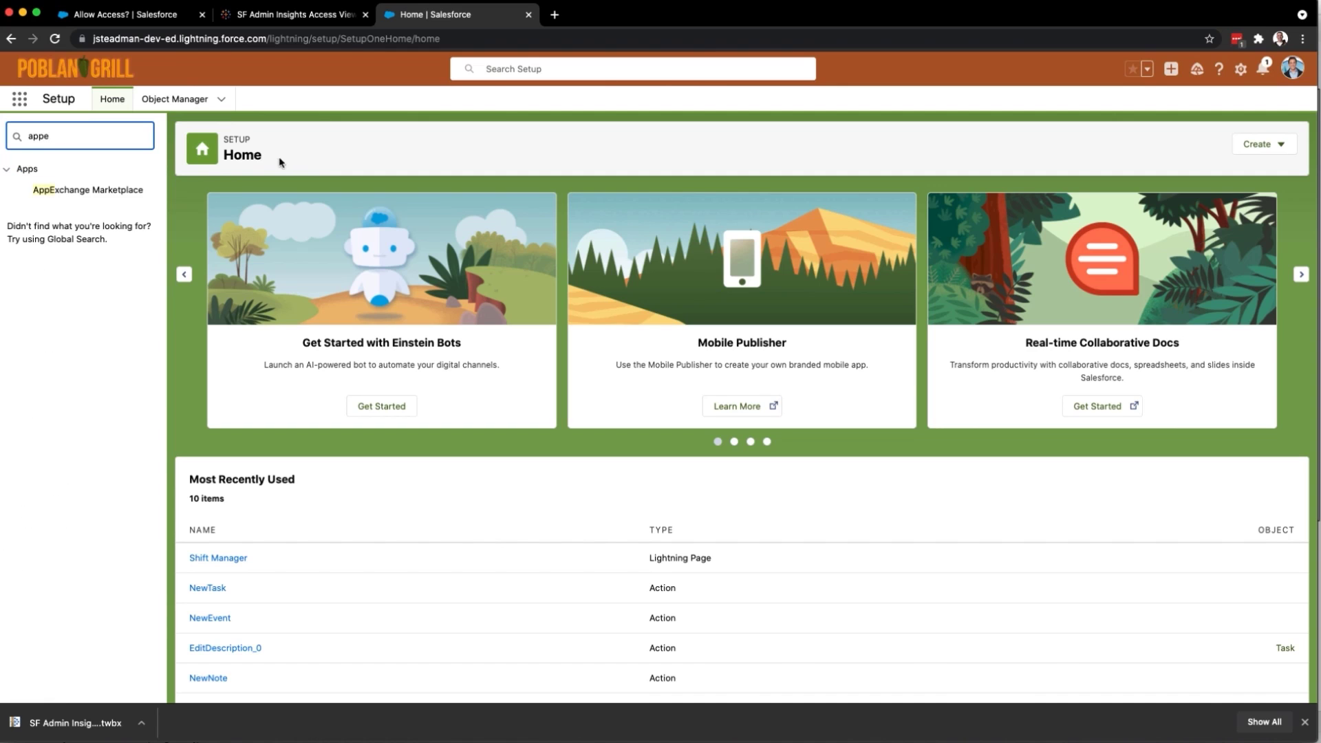
click(126, 193)
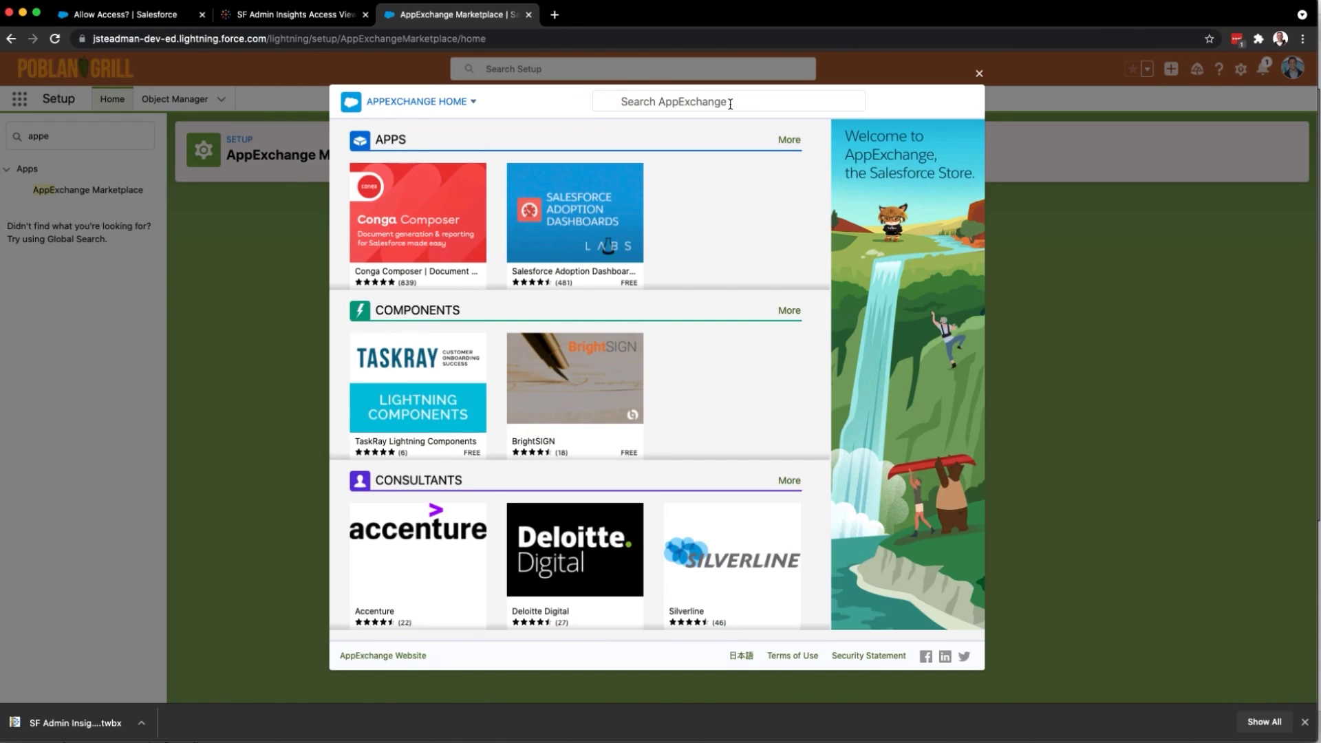
- Search the AppExchange for tableau and filter the results to Components
click(736, 101)
text(tableau)
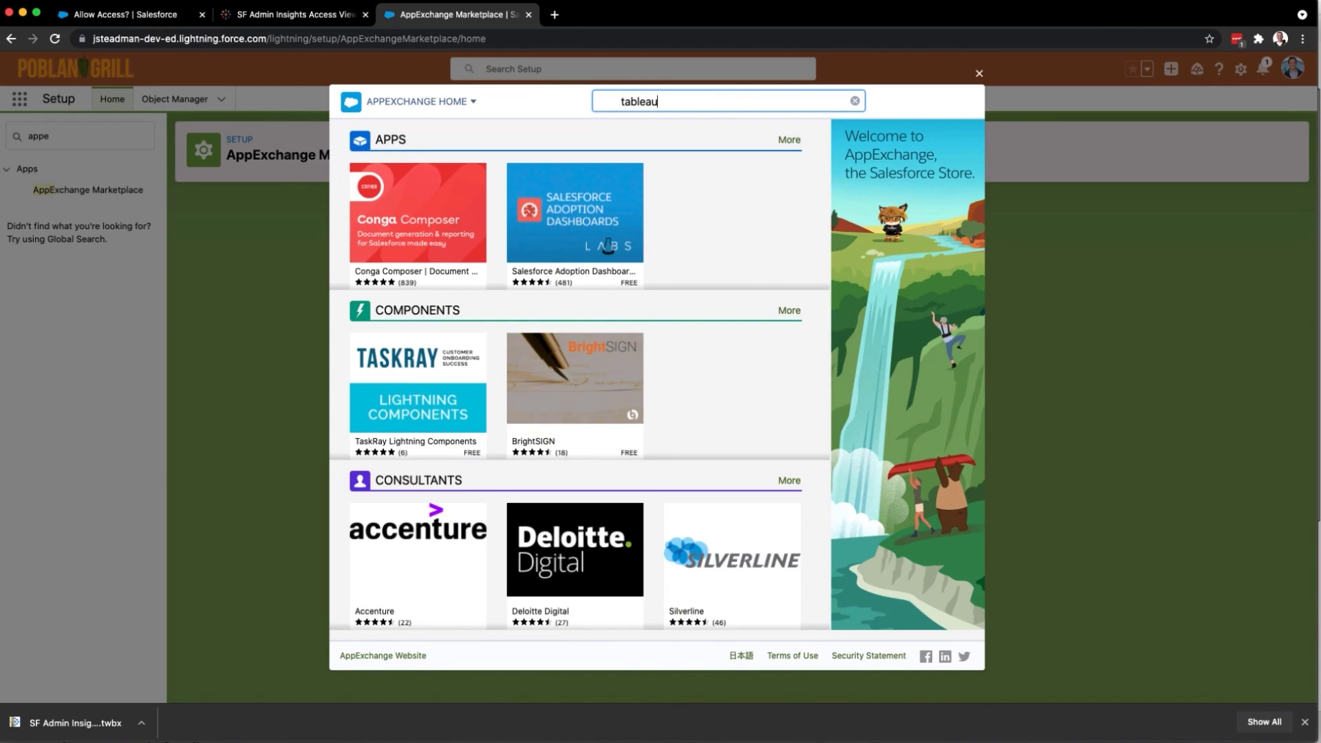
key(Return)
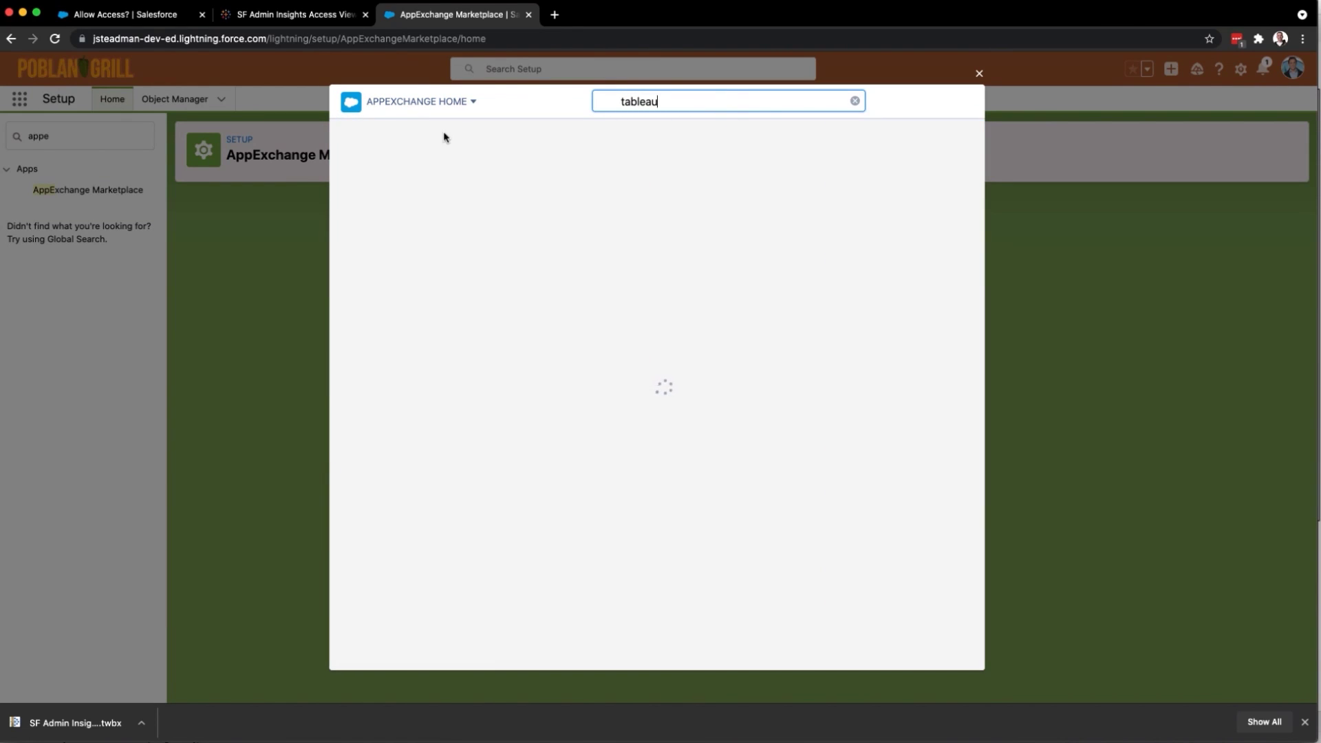
click(411, 137)
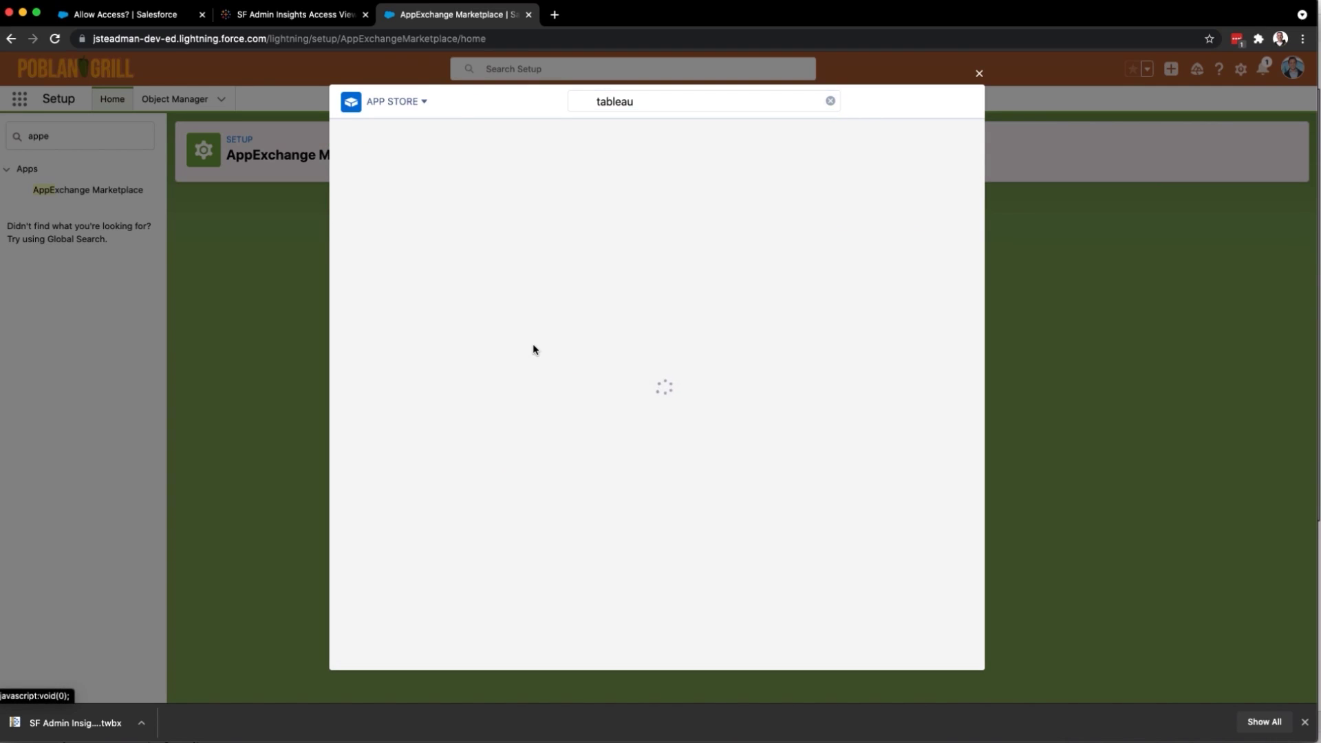
- Install the Tableau Viz Lightning Web Component for all users, then close the marketplace
click(444, 276)
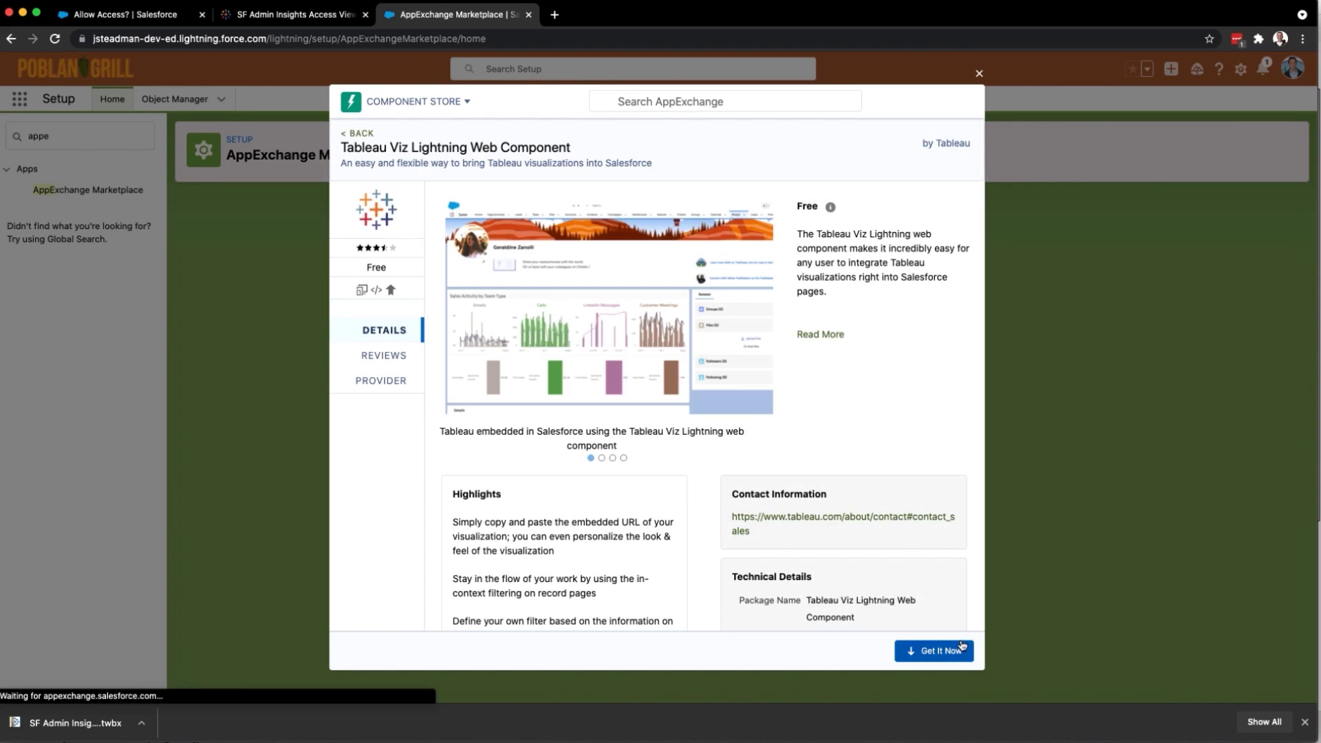
click(962, 648)
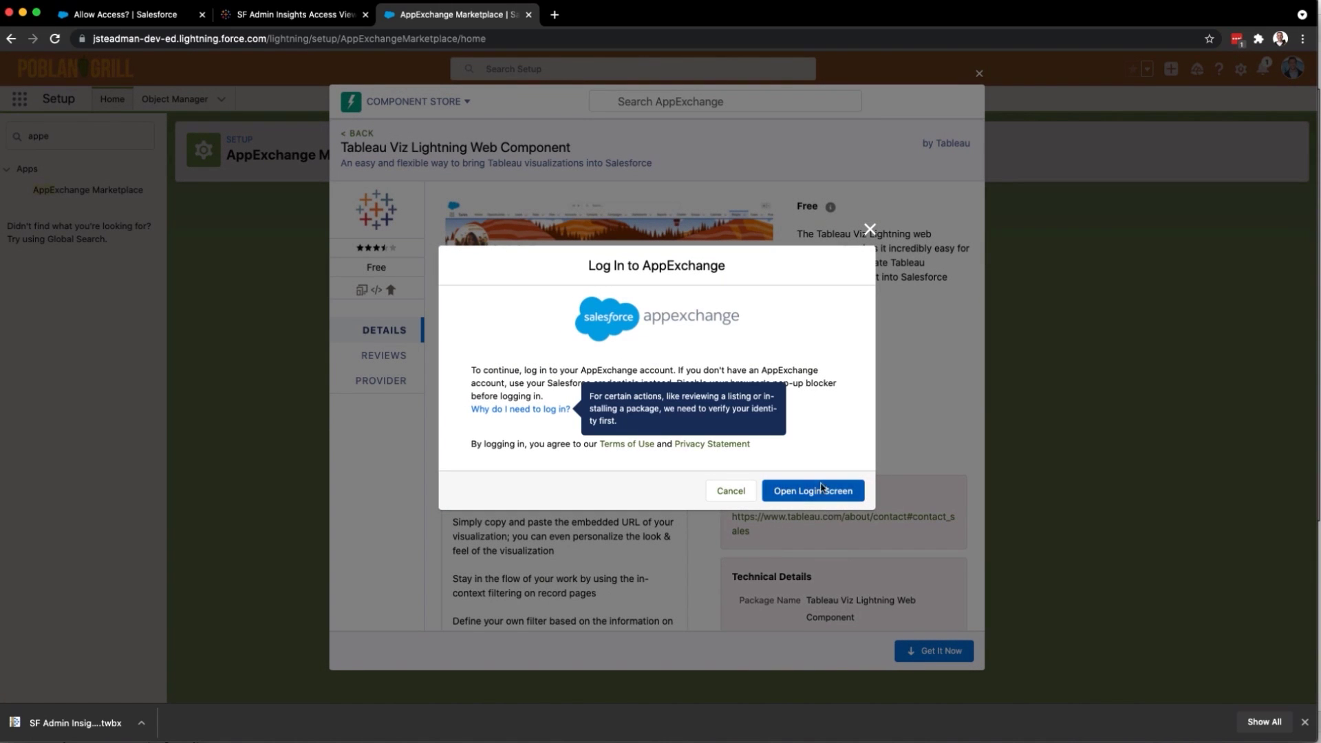
click(823, 500)
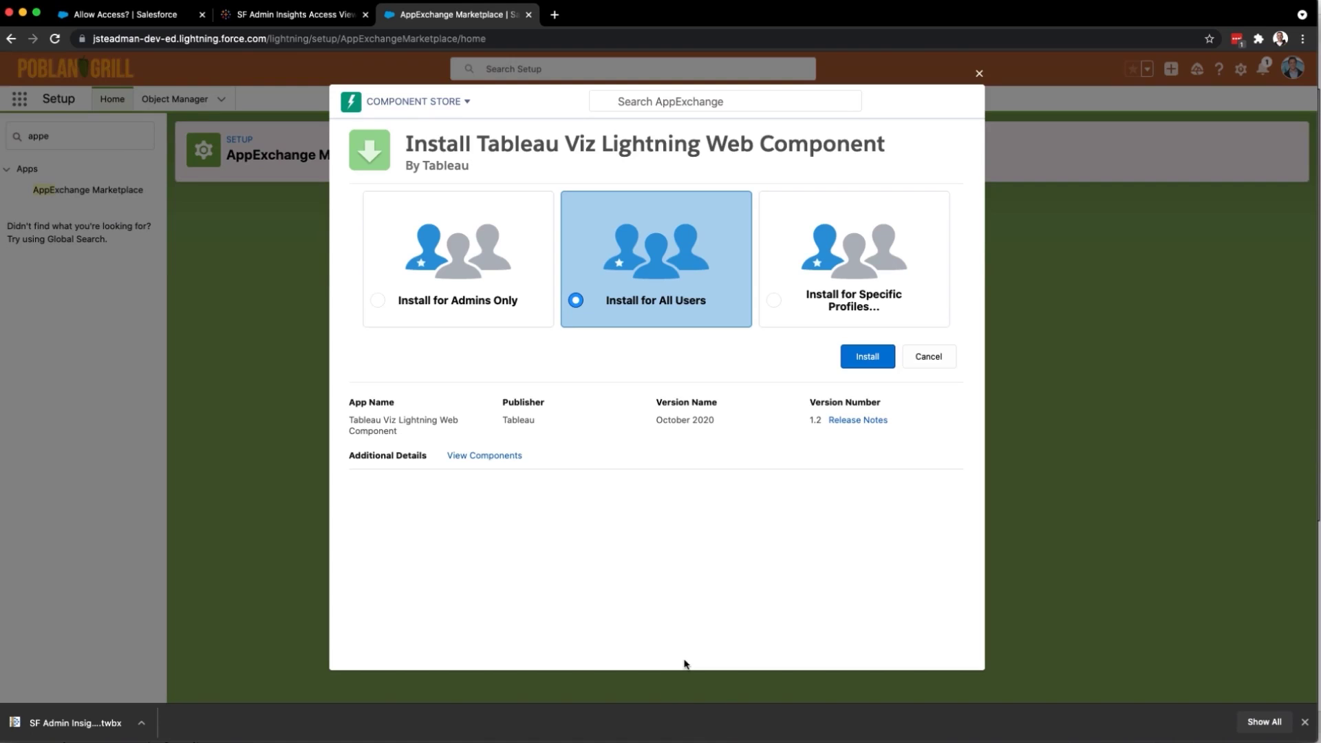
click(880, 365)
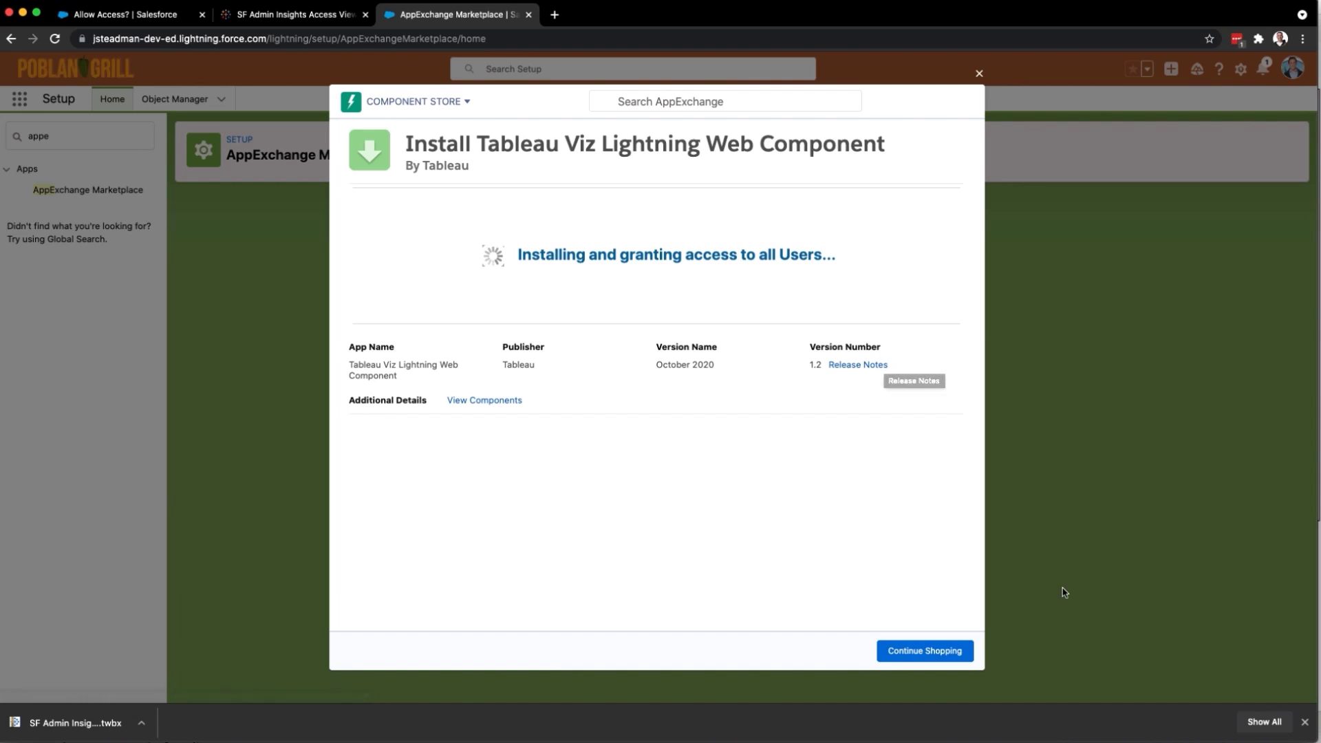
click(922, 651)
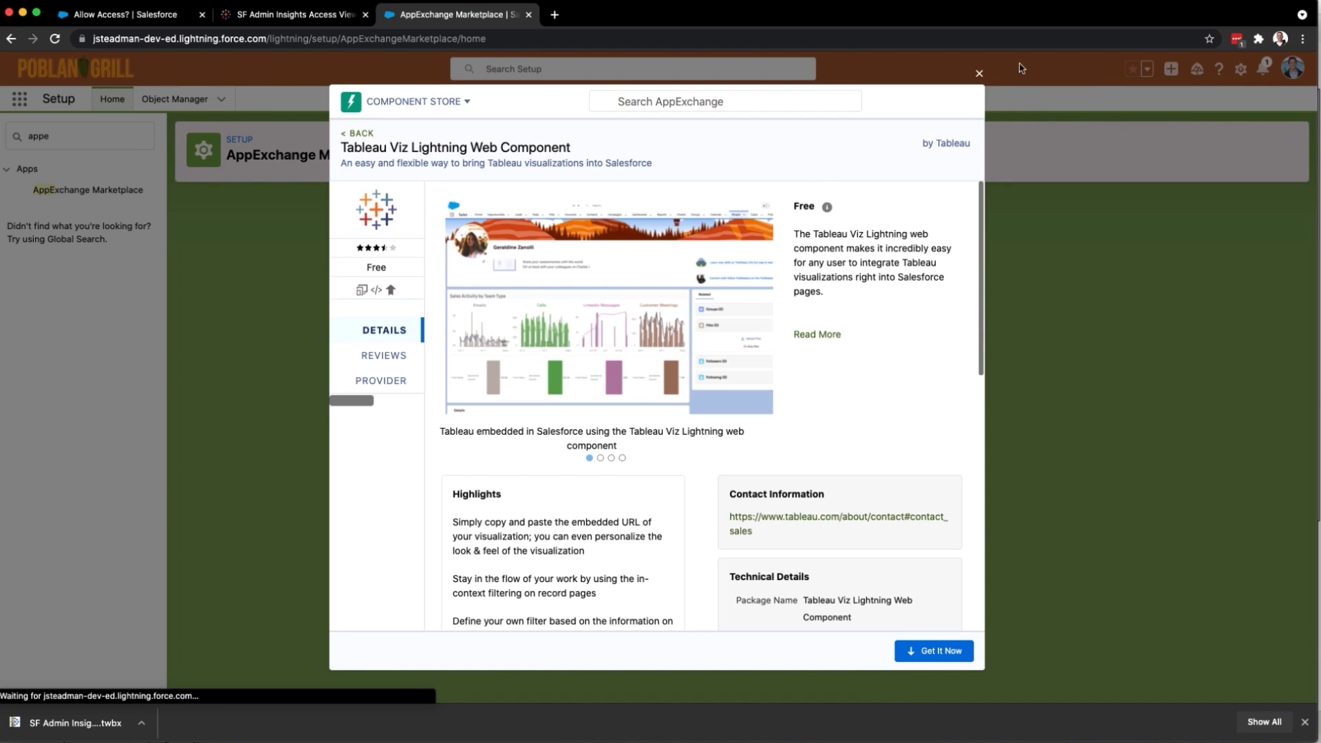
click(979, 73)
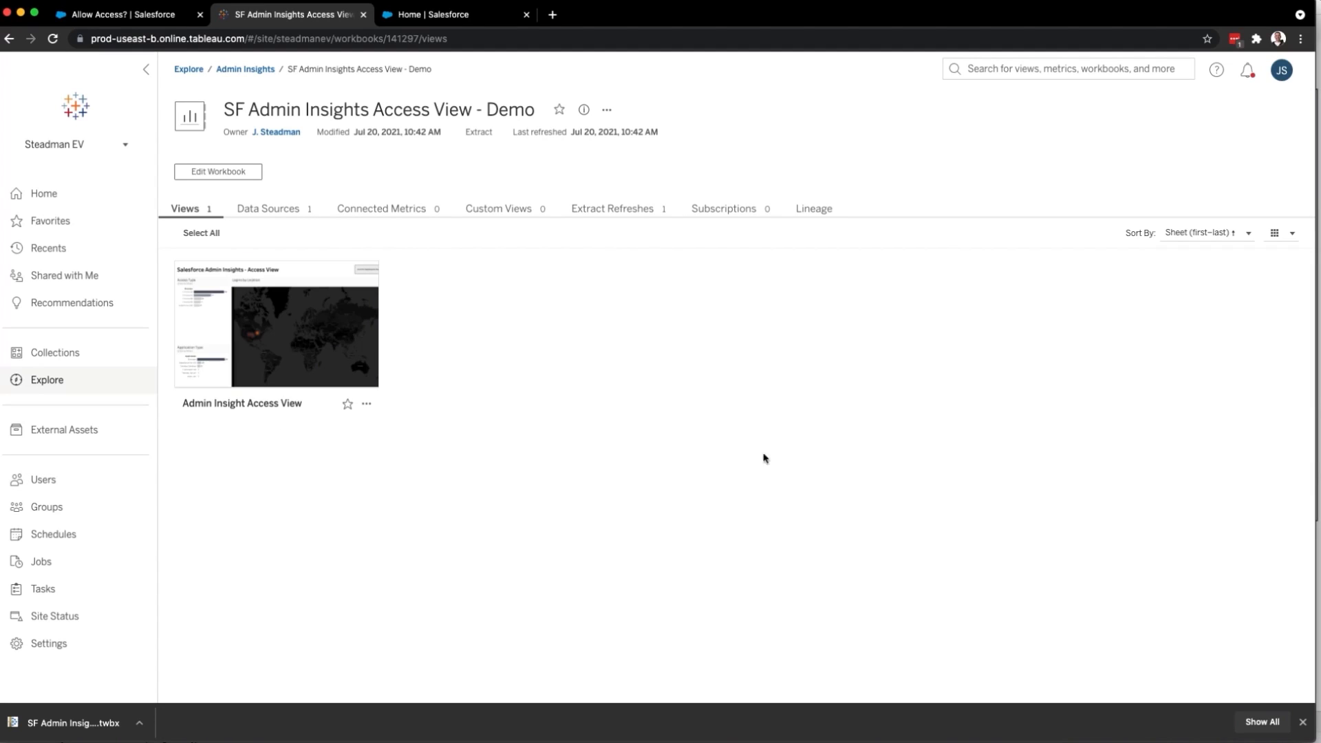
- Open the Admin Insight Access View dashboard in Tableau Online and copy its share link
click(323, 329)
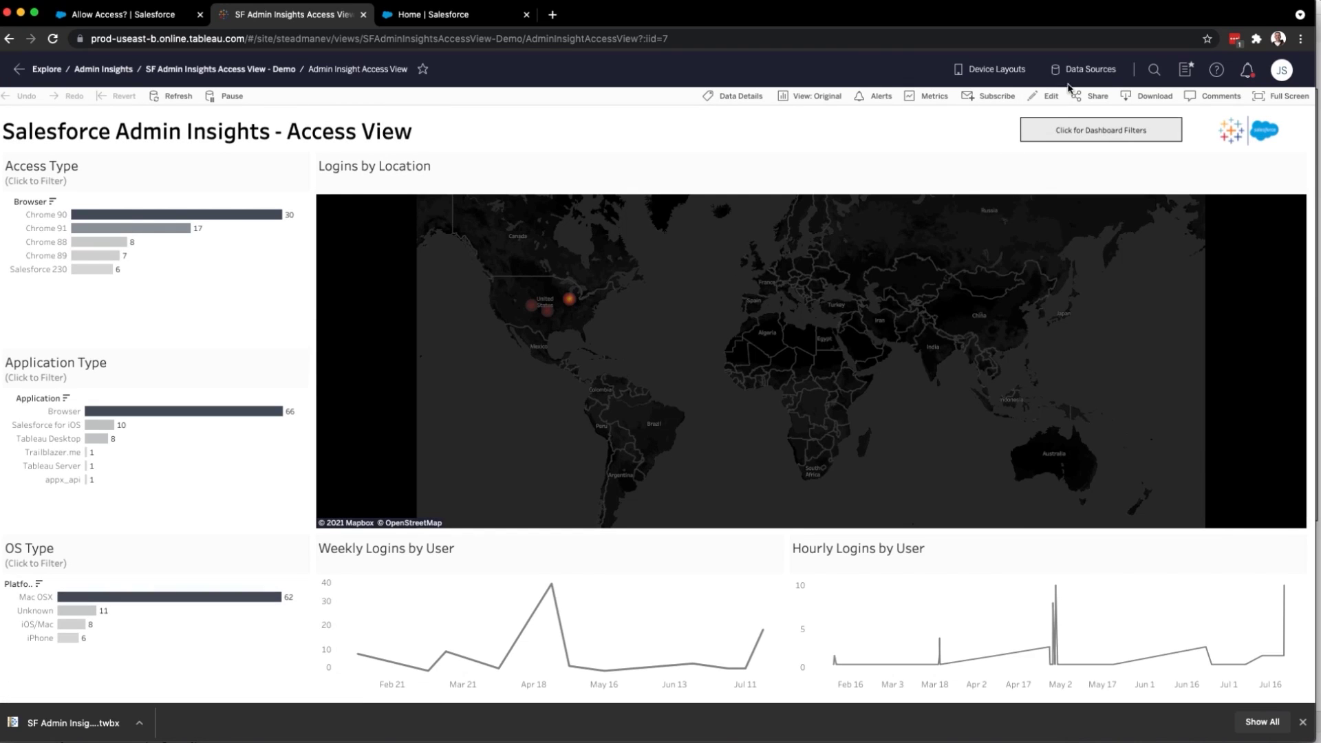
click(1089, 96)
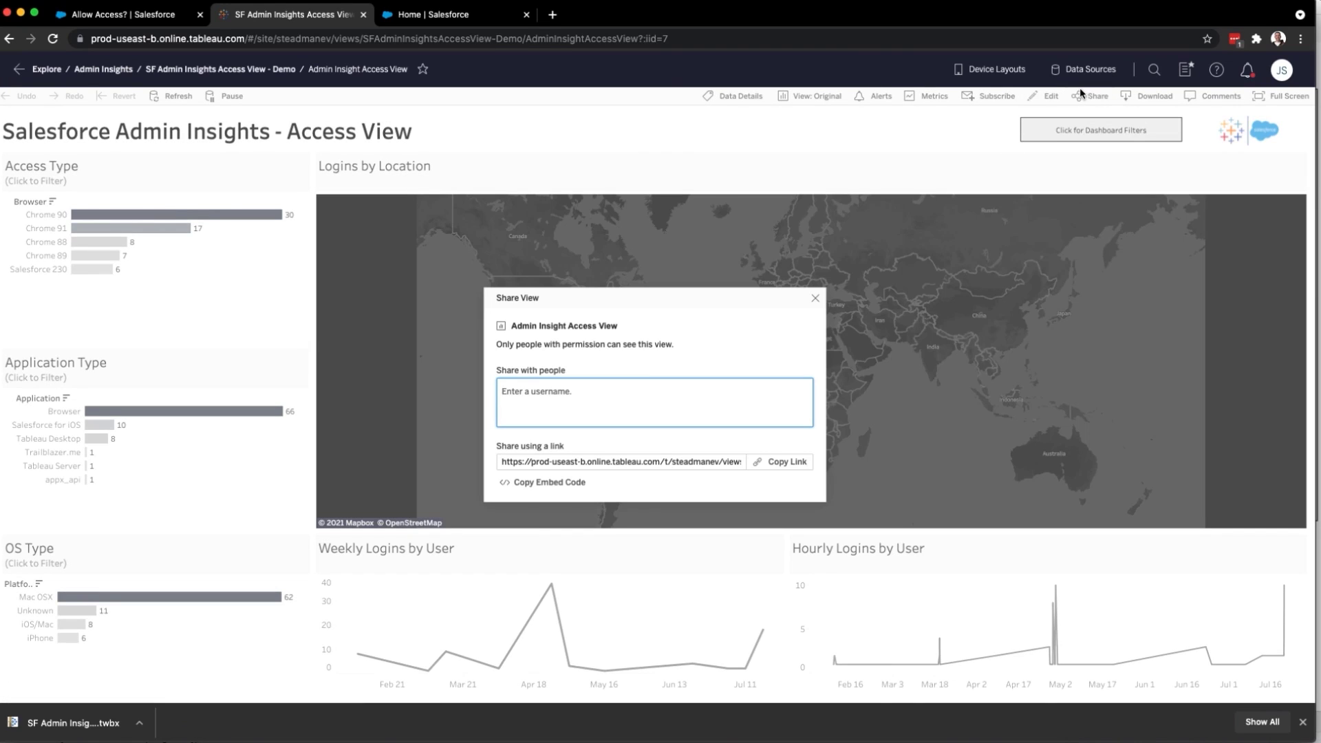
click(802, 462)
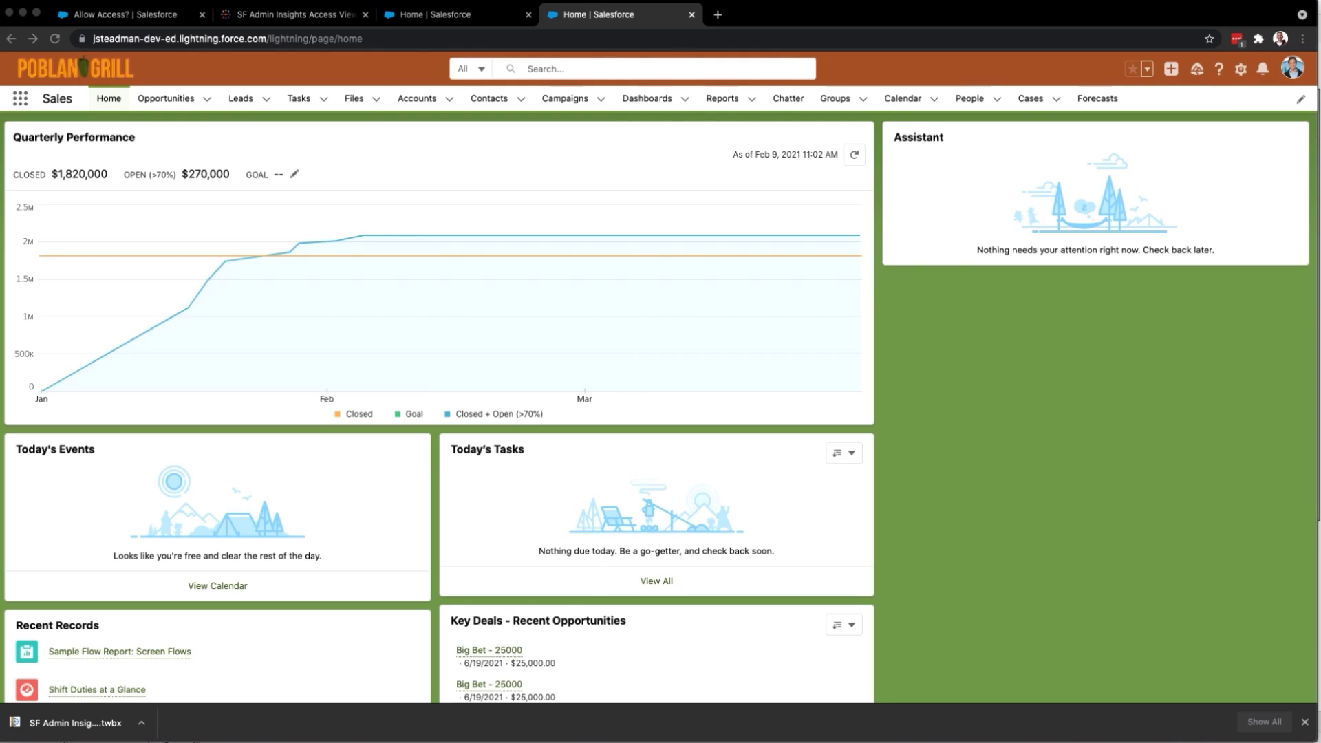
- Edit the Salesforce home page and place a Tableau Visualization component at the top
click(1241, 72)
click(1224, 227)
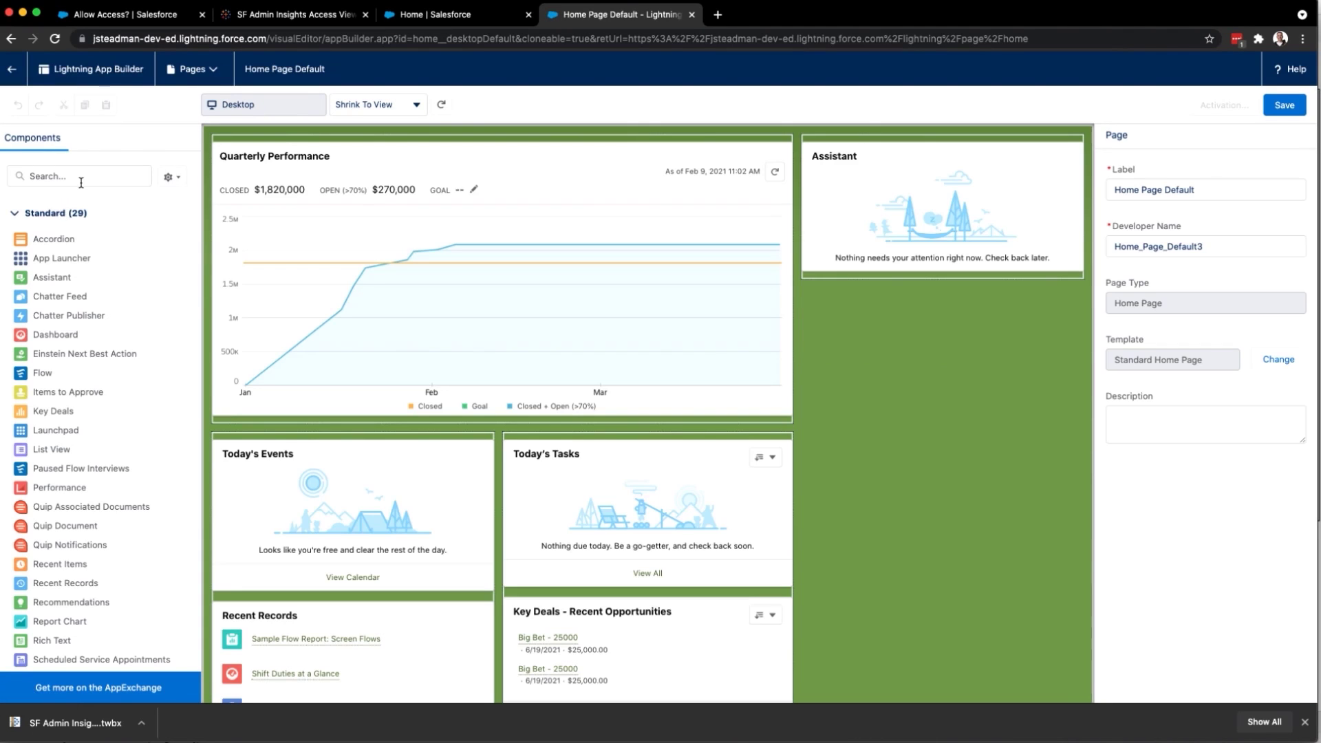
click(81, 181)
text(tab)
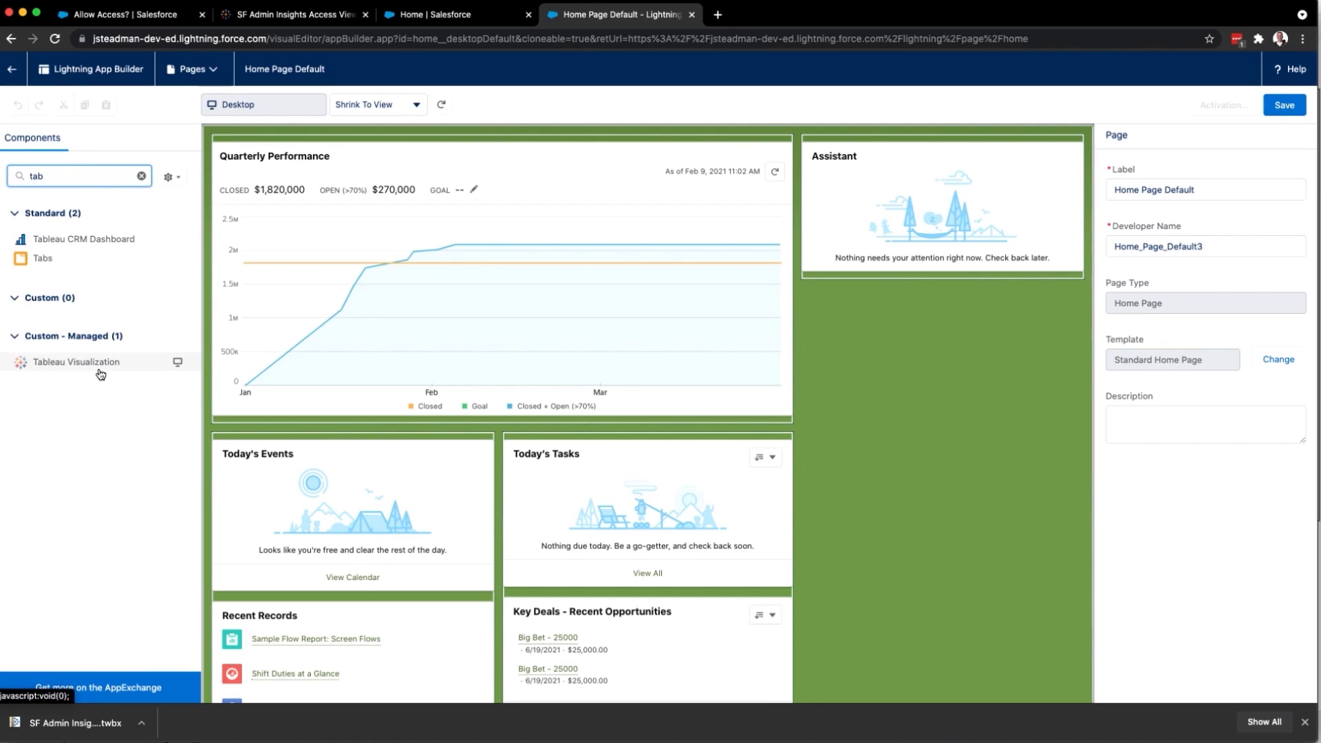
drag(97, 366, 353, 170)
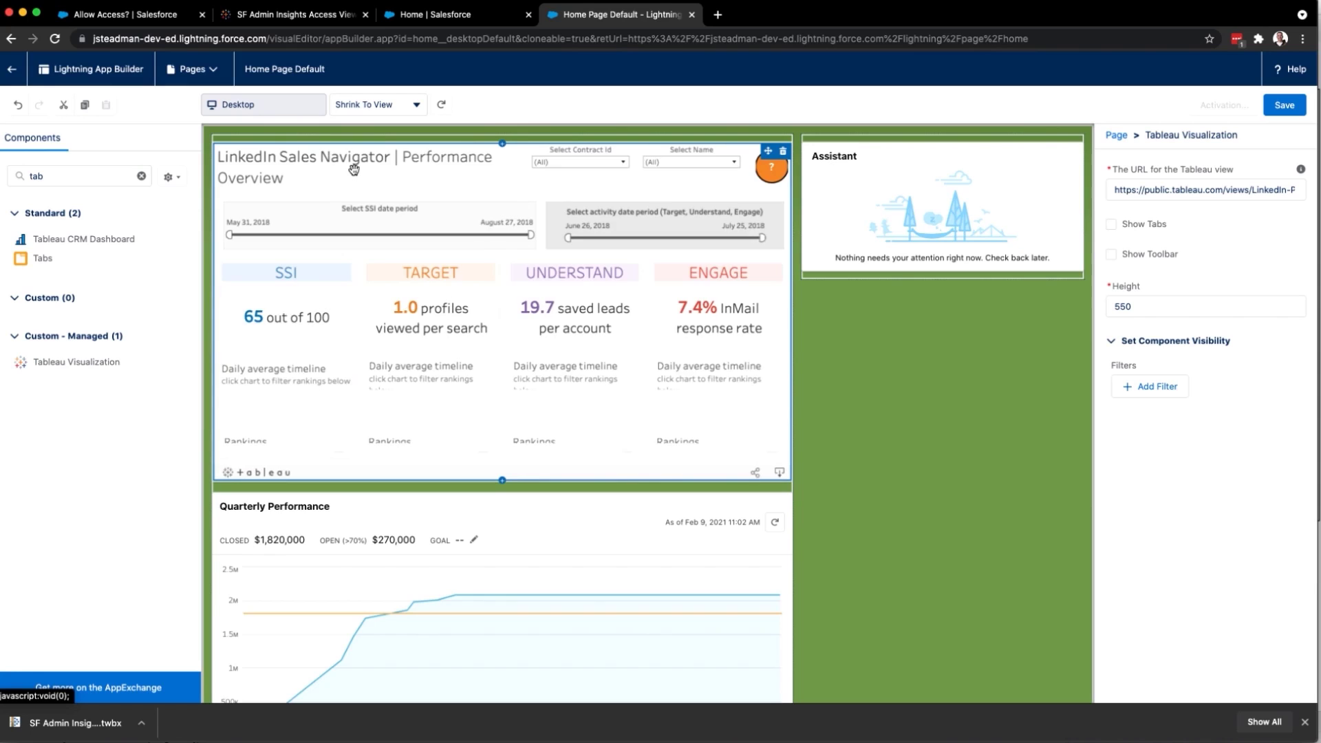
- Replace the component's placeholder view URL with the copied share link
click(1114, 187)
key(ctrl+a)
key(ctrl+v)
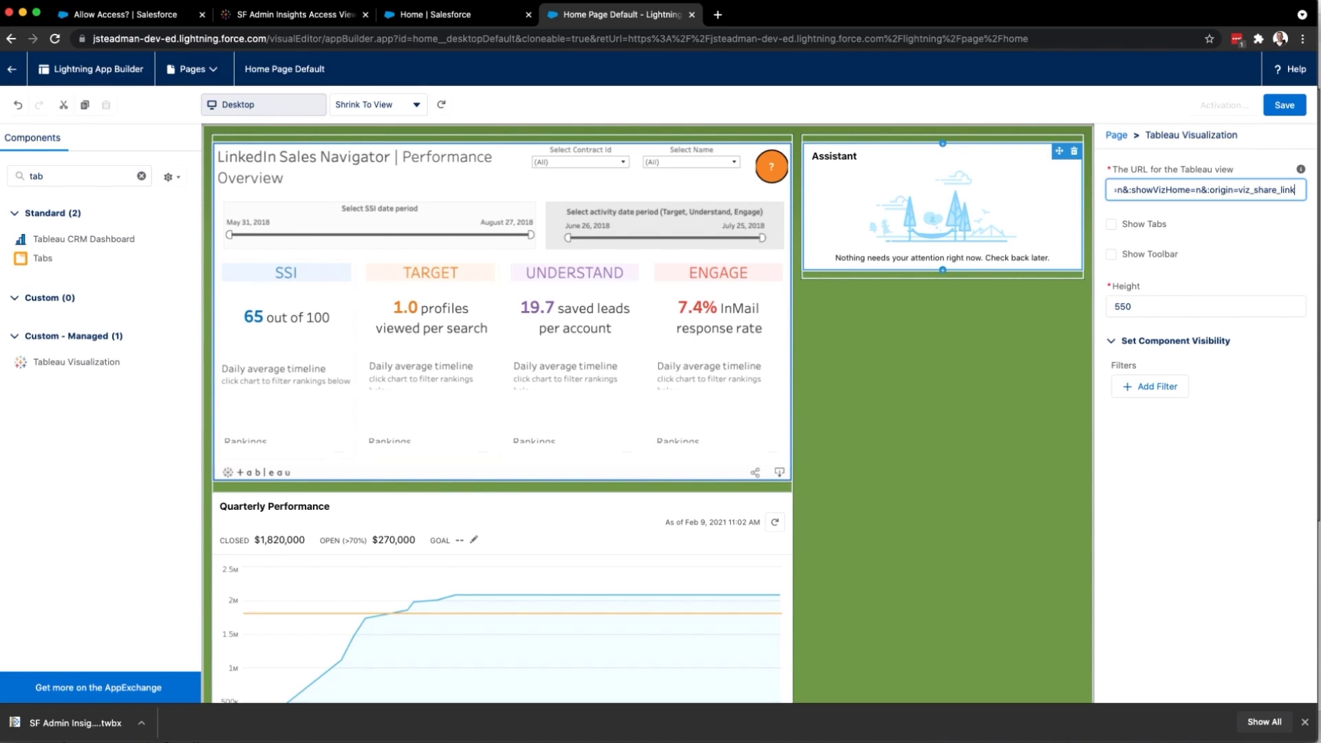
- Save the Home Page Default layout, then activate it with Assign as Org Default
click(1278, 105)
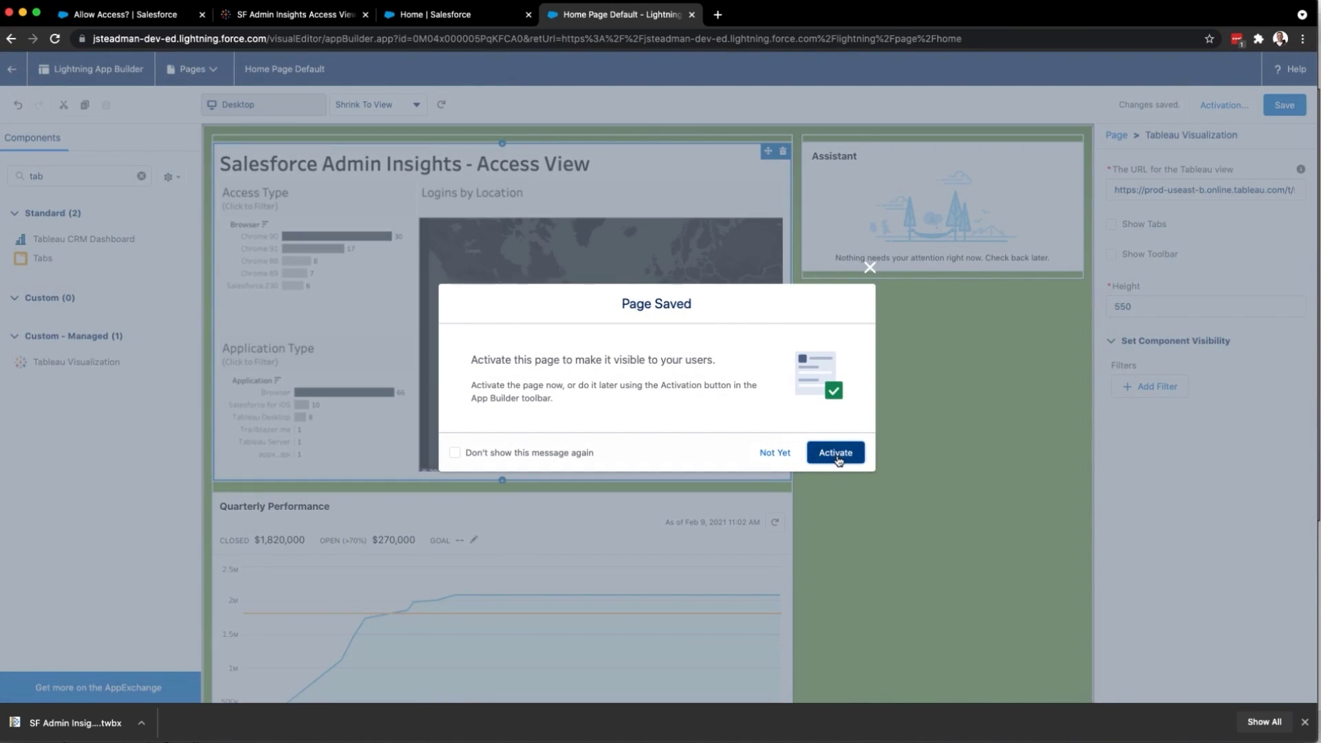
click(837, 453)
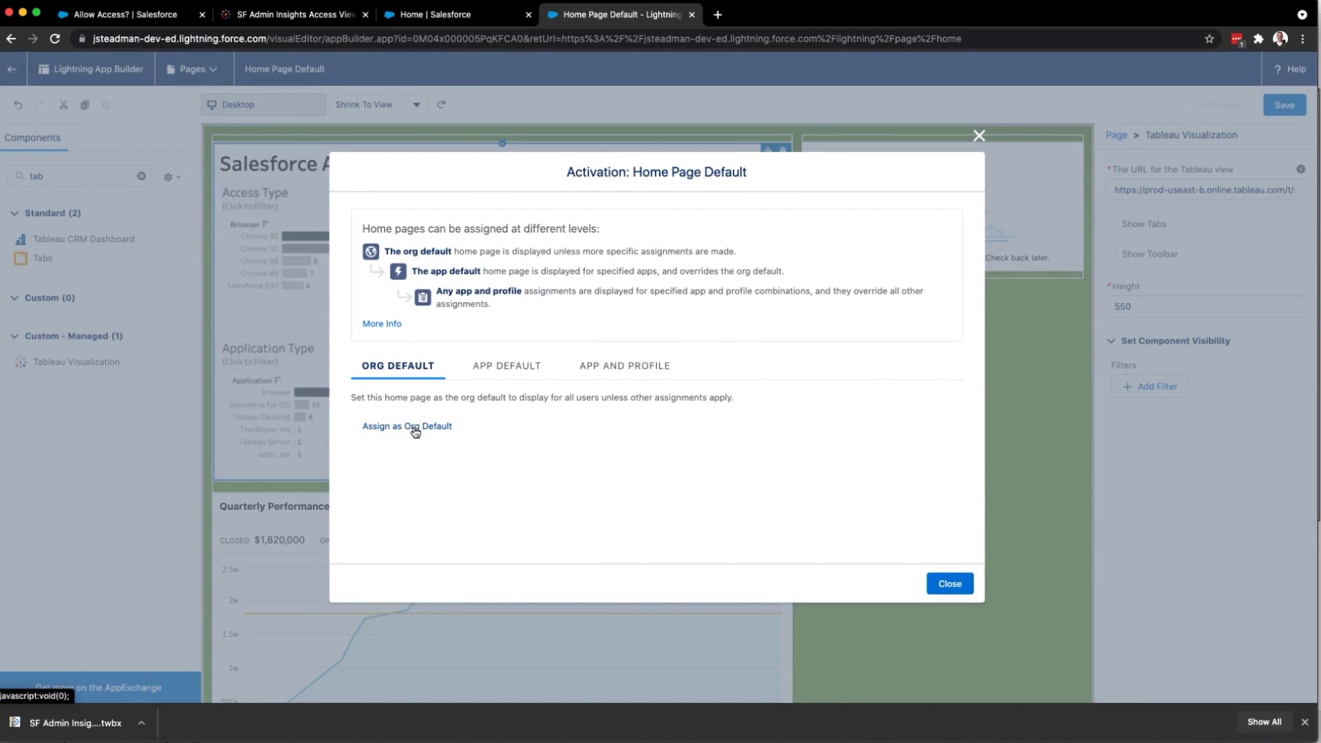
click(413, 426)
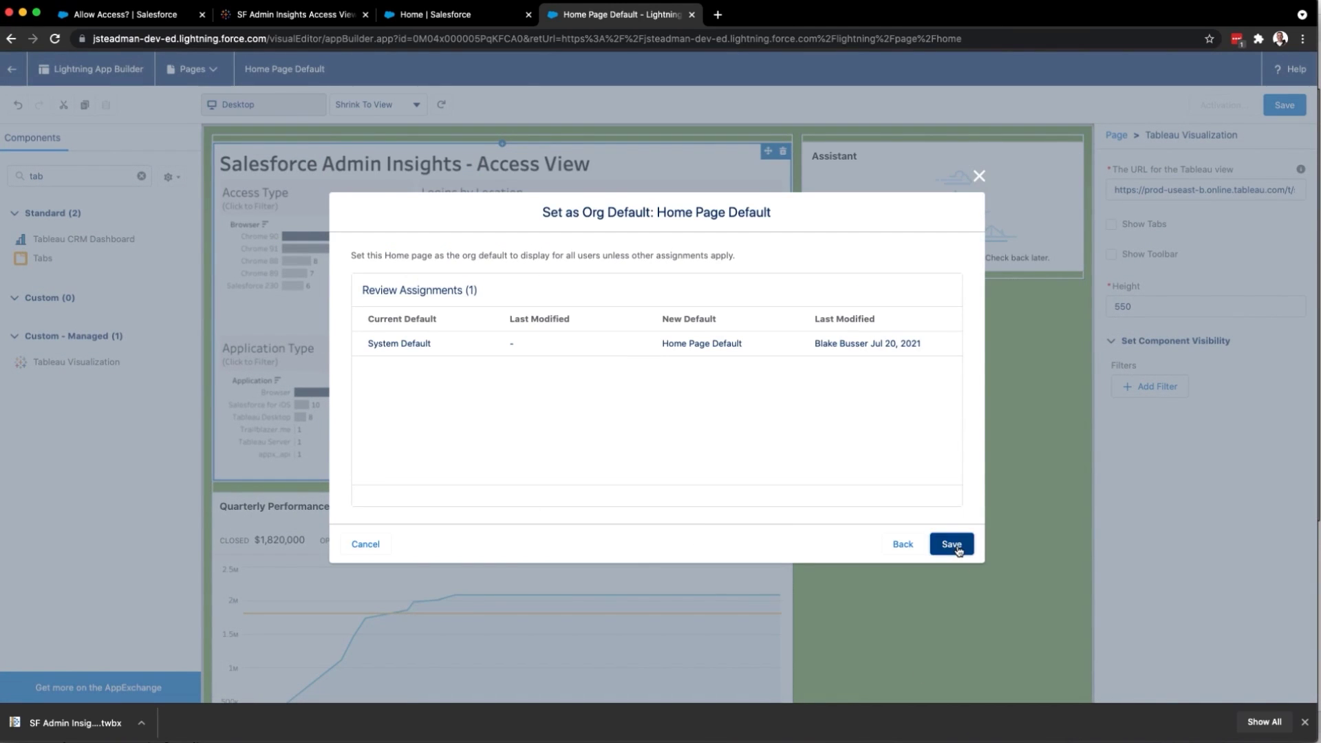
click(953, 544)
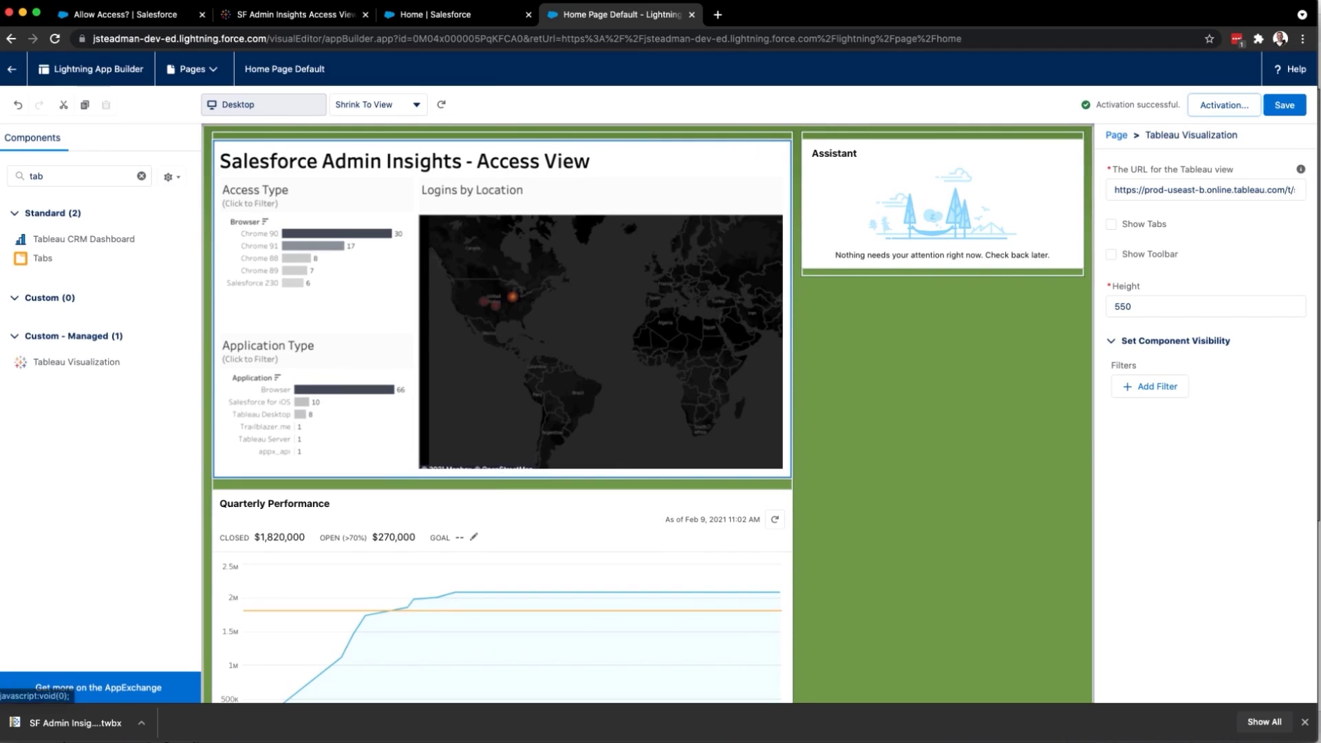
- Return to the Sales Home page and filter the Access View dashboard to Salesforce for iOS
click(13, 76)
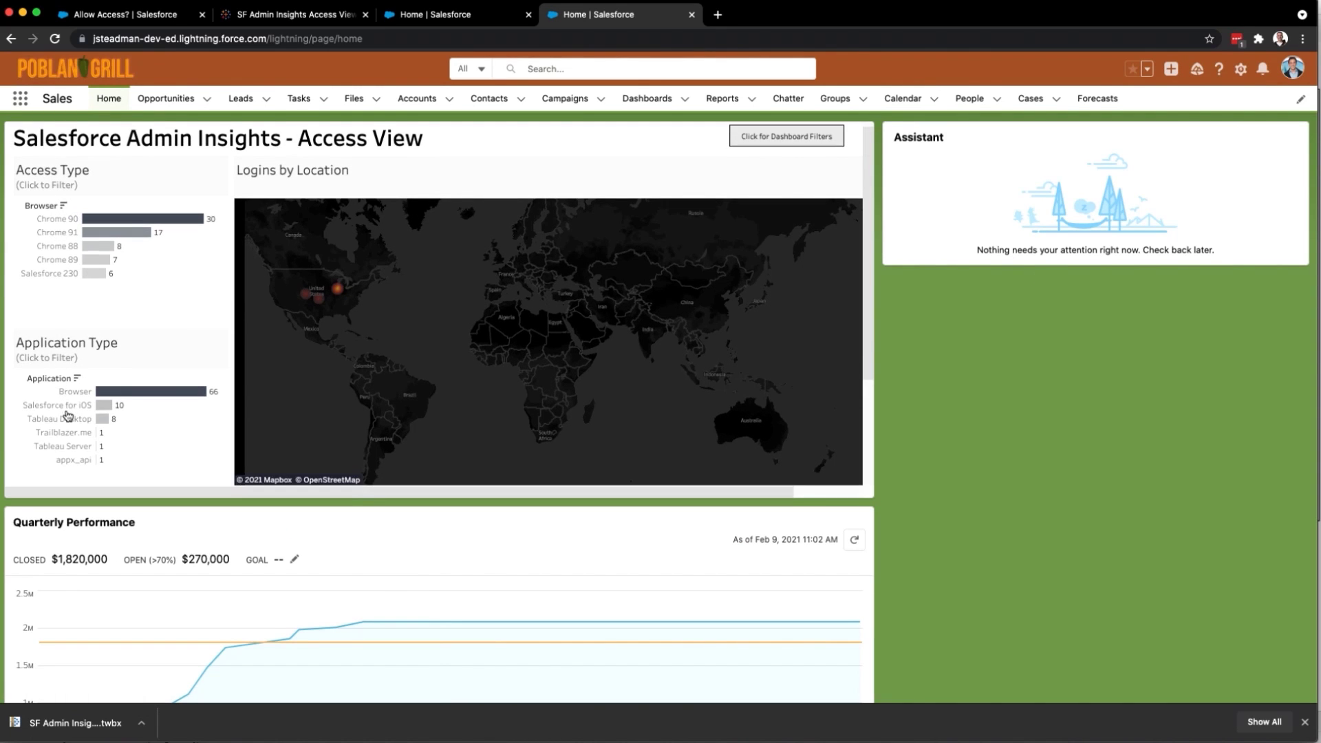
click(105, 405)
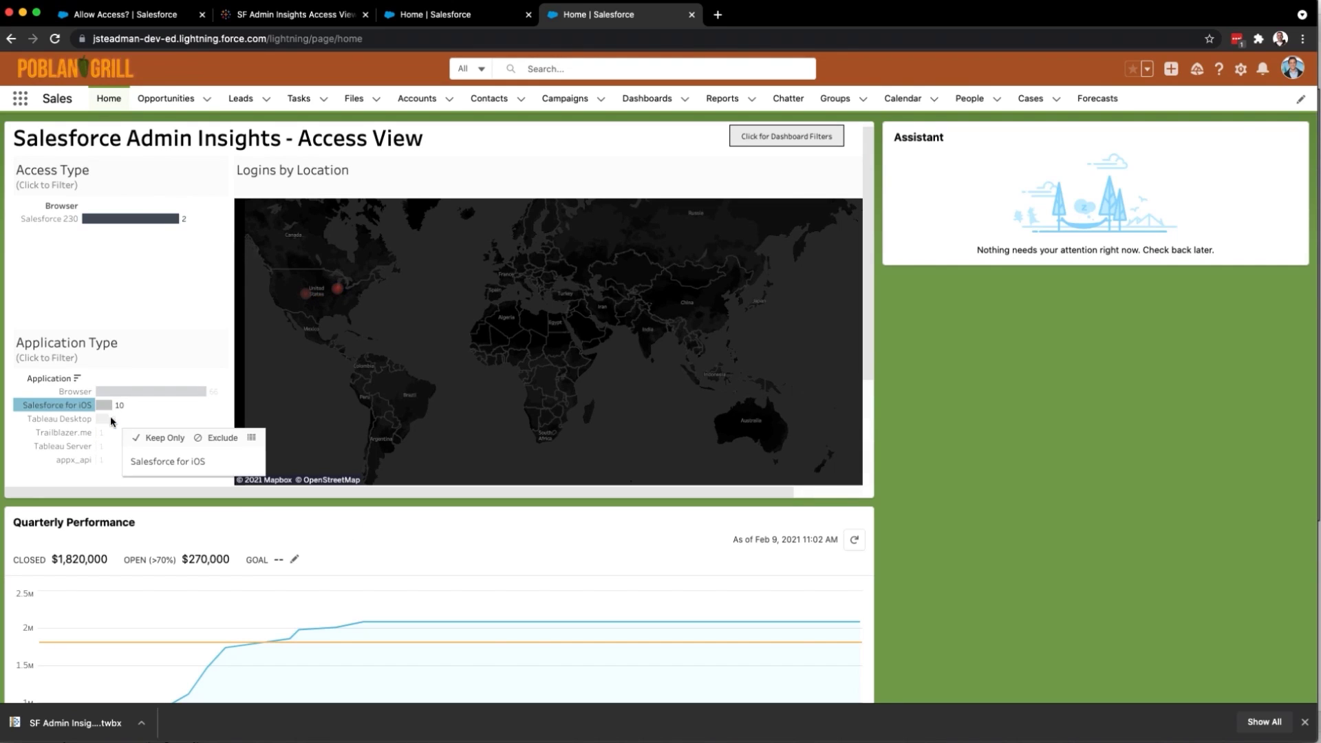
mouse_move(339, 292)
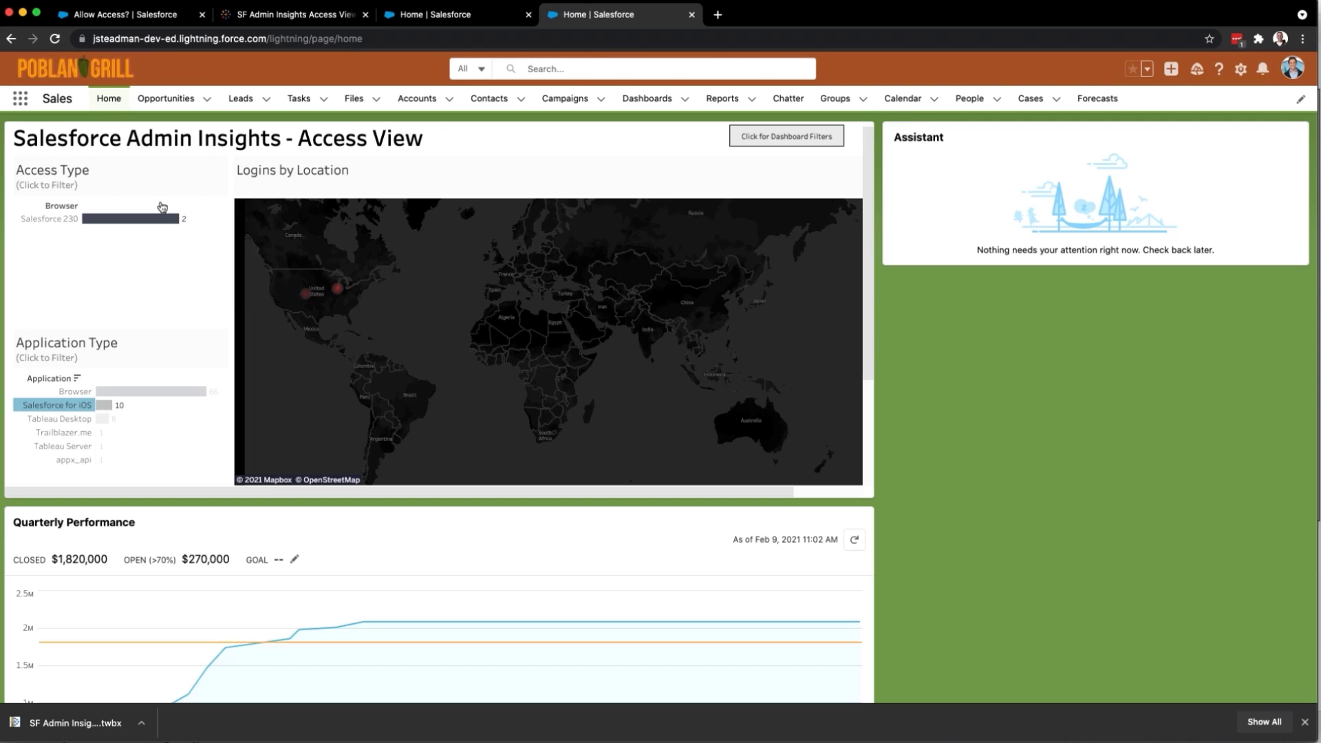
- Review the dashboard's Country and Profile Name filters, leaving them unchanged, then hide them
click(796, 141)
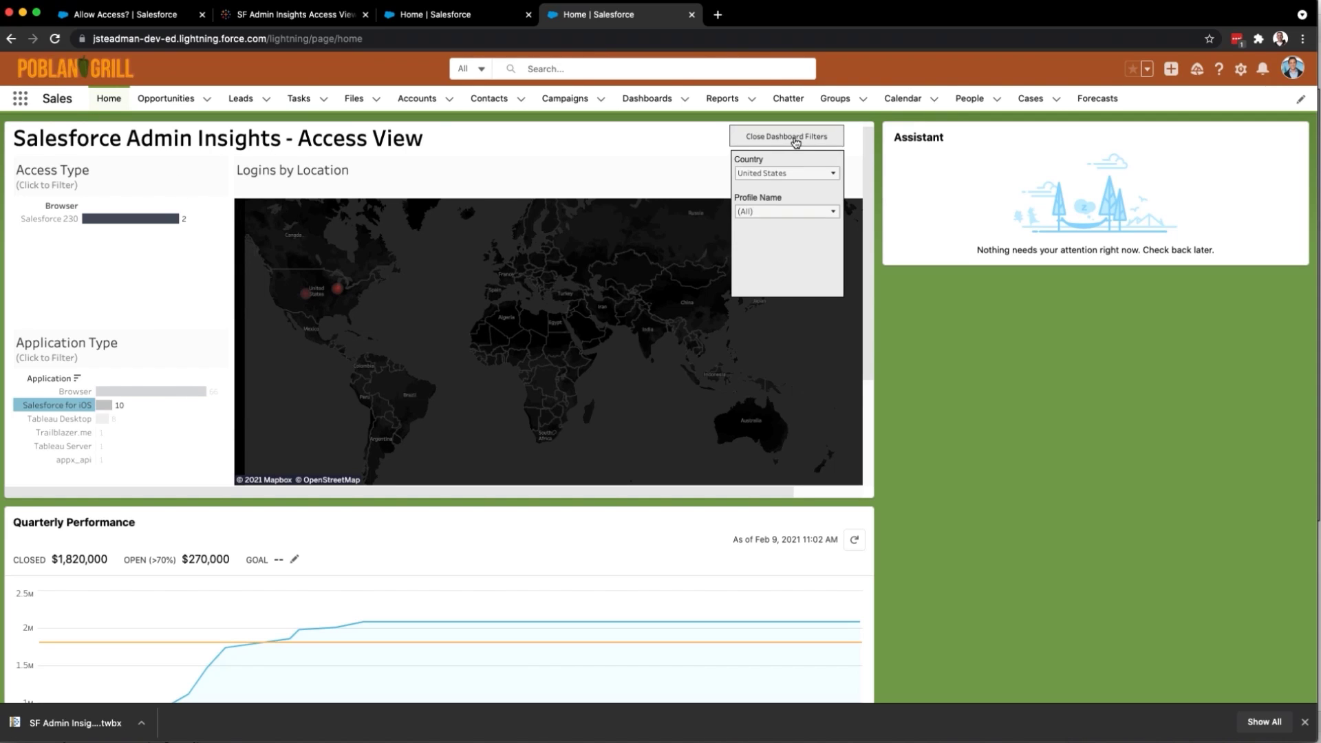
click(802, 212)
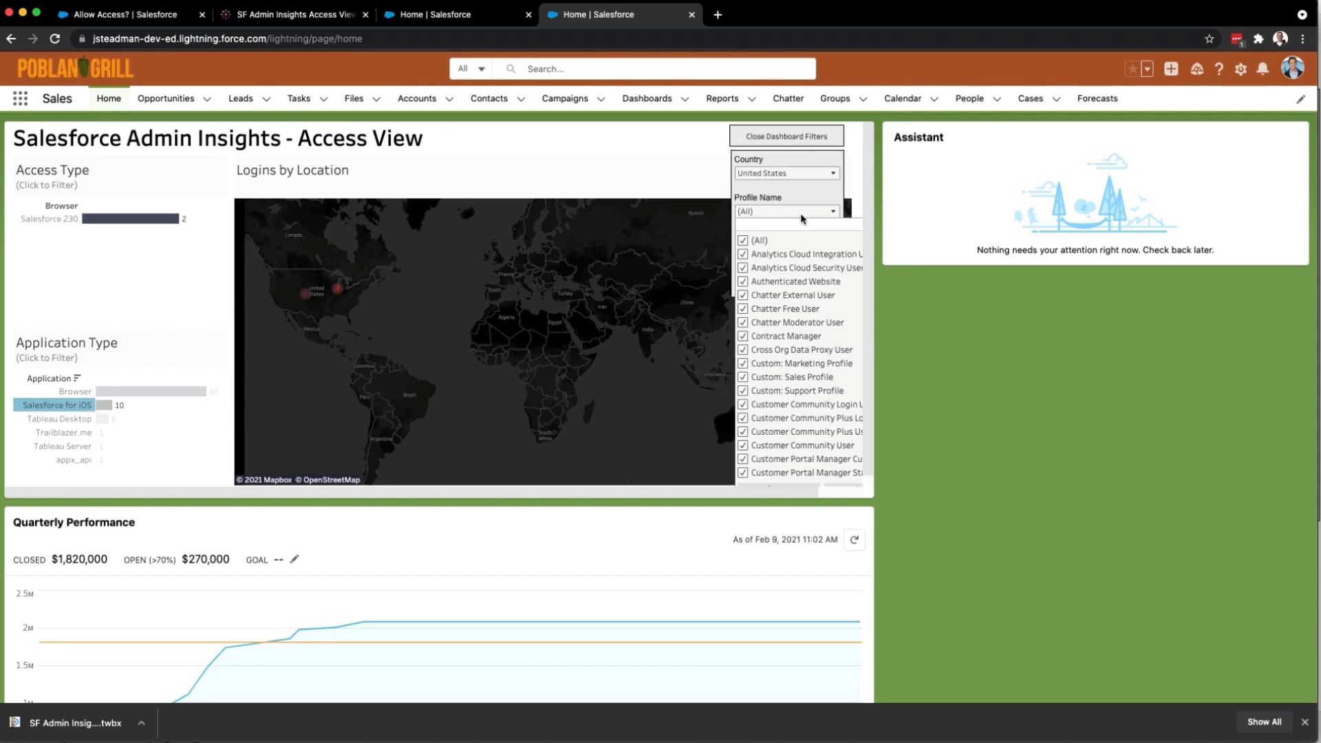
click(836, 212)
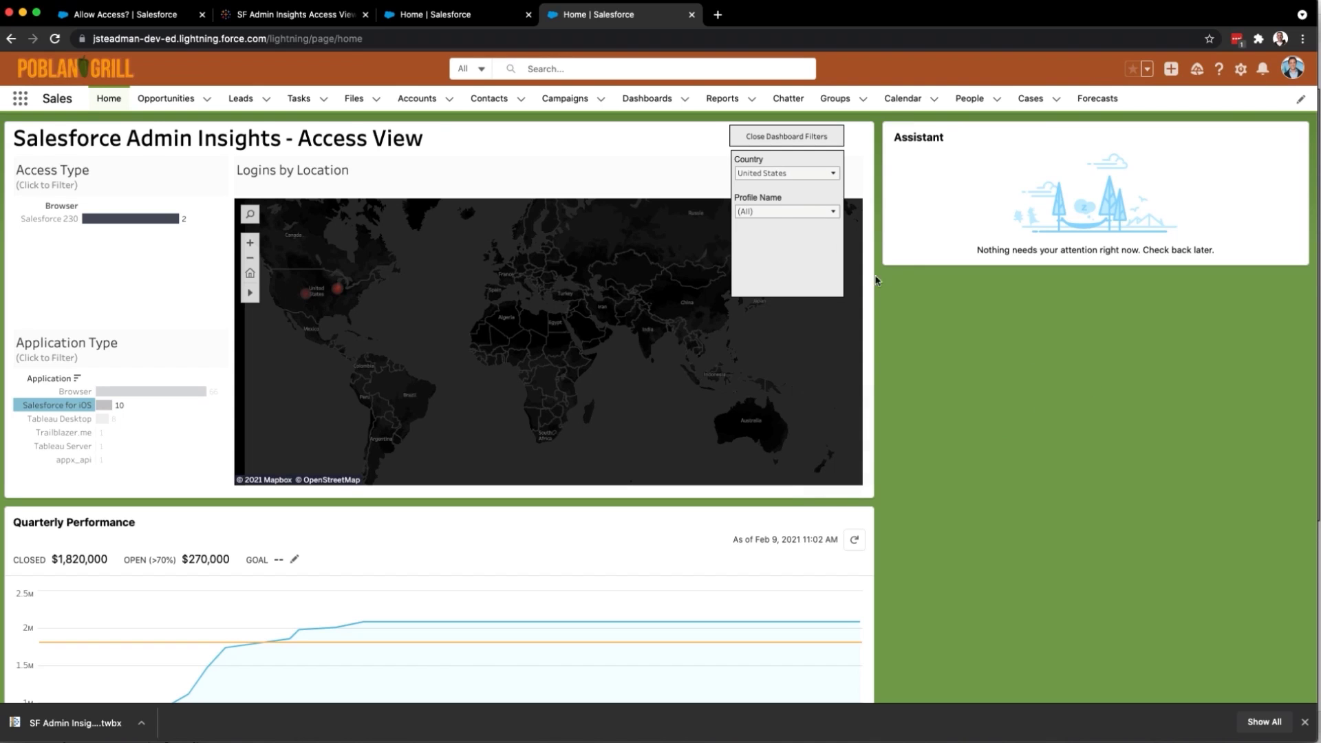
click(771, 139)
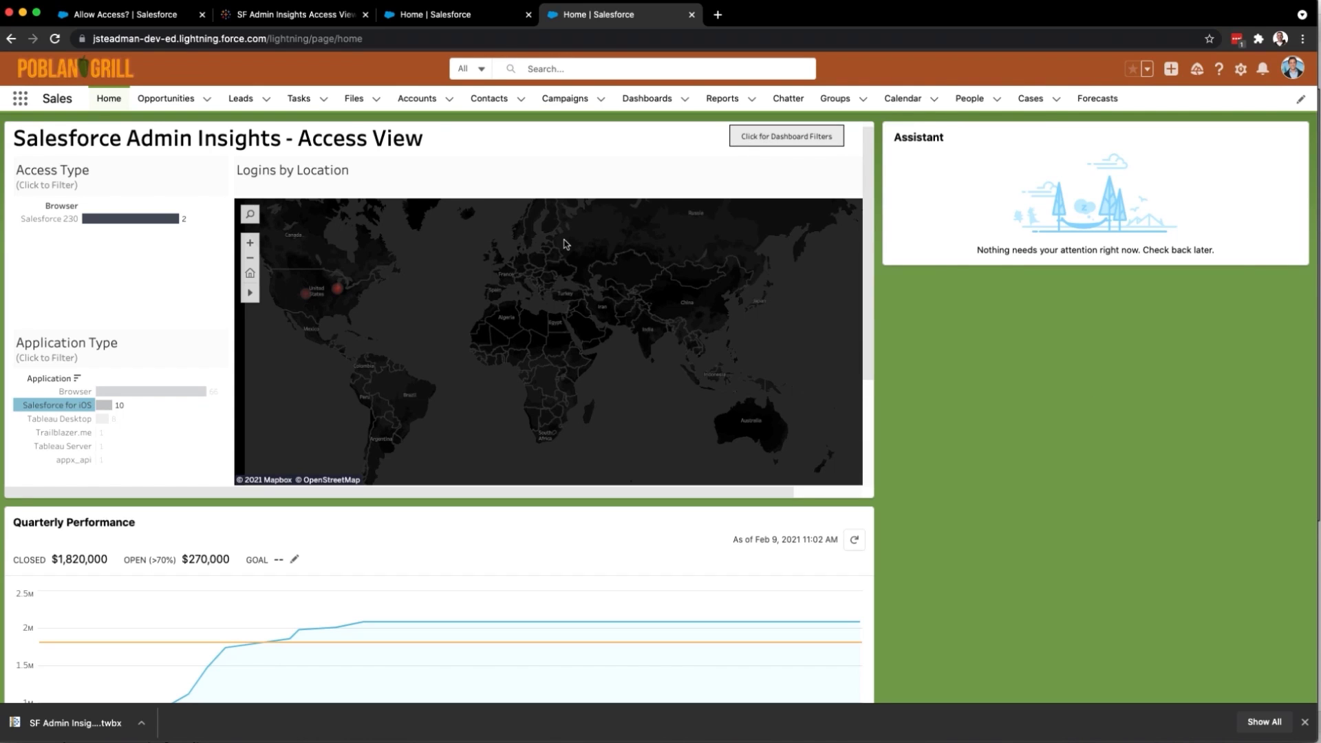